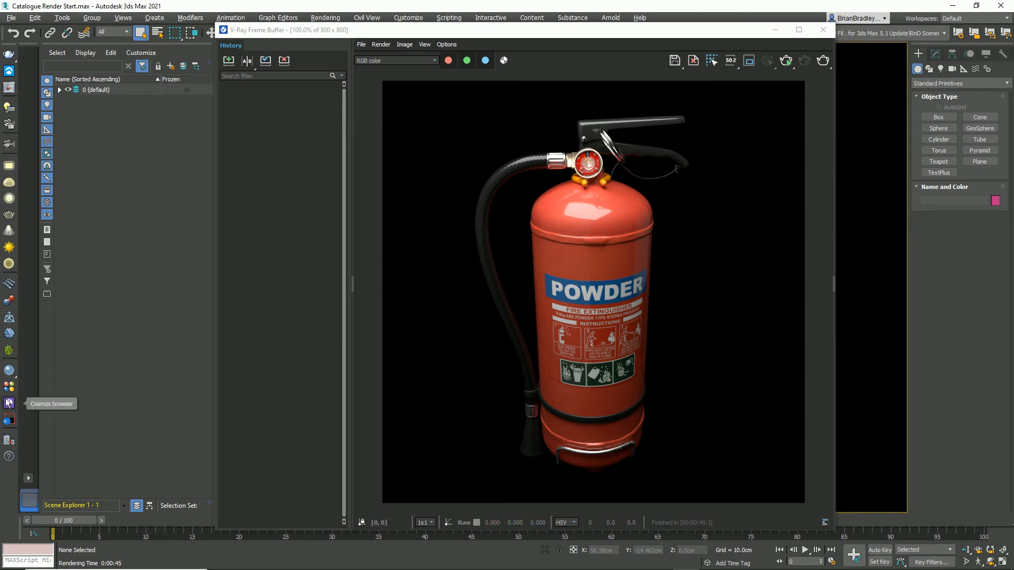
Close the rendered image and inspect the default layer's light and two bounce cards, leaving nothing selected
left_click(825, 32)
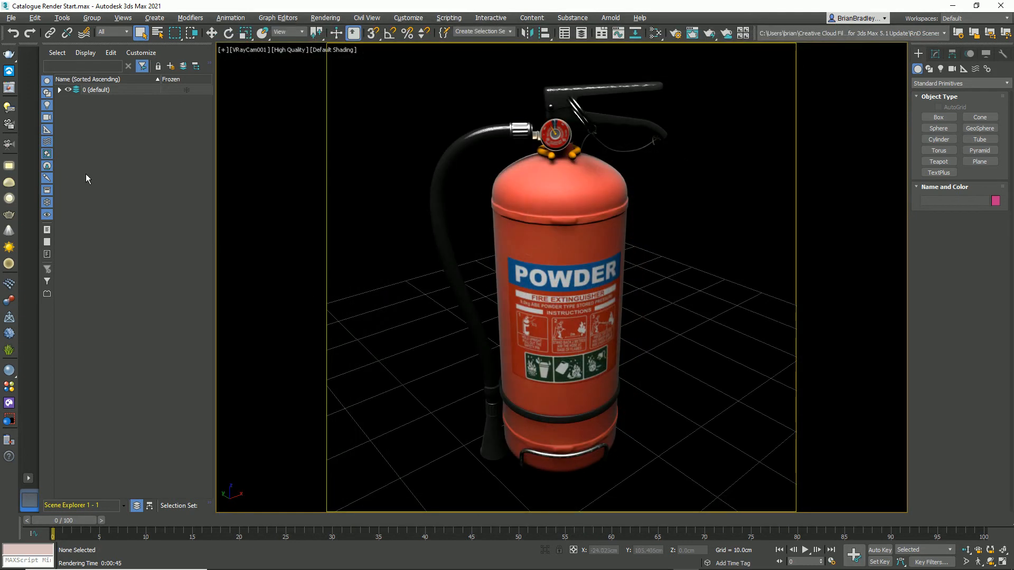
left_click(60, 91)
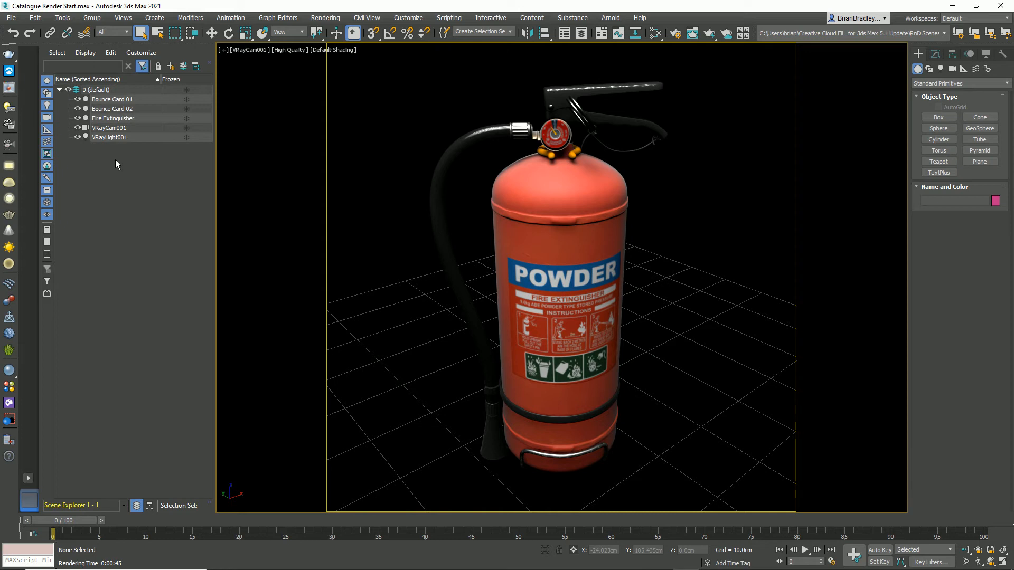
left_click(114, 137)
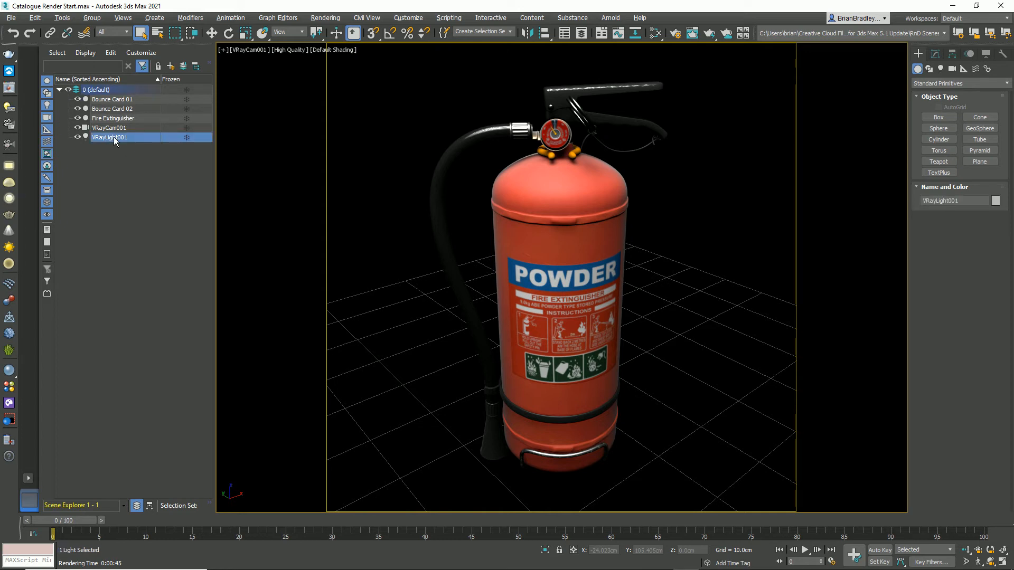
left_click(115, 100)
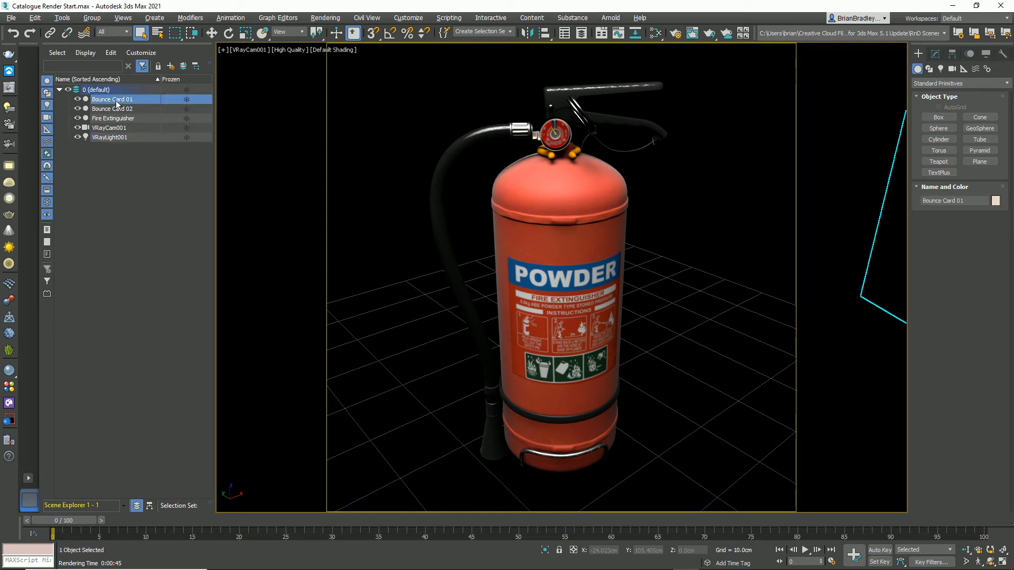
left_click(115, 109)
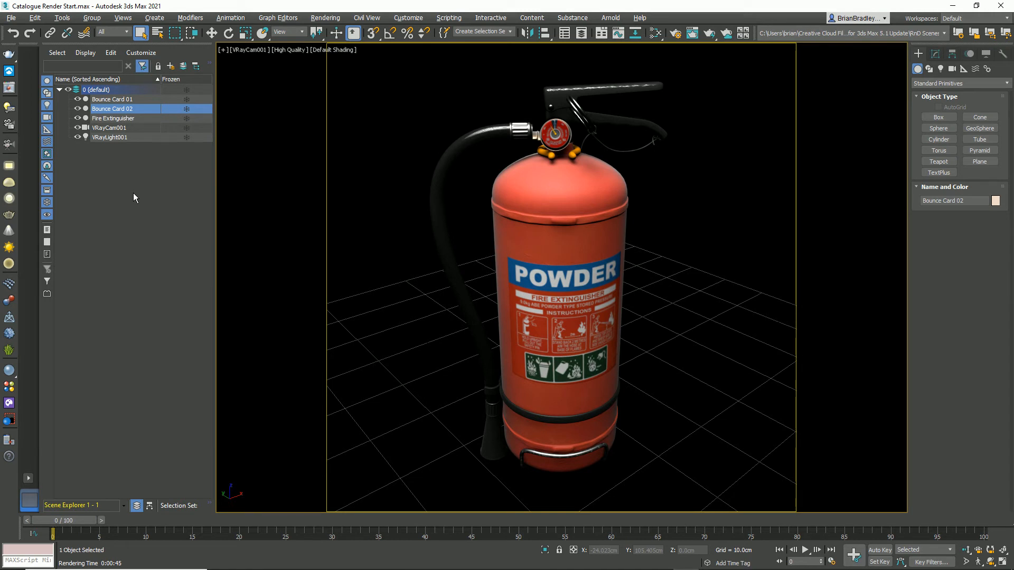
left_click(134, 193)
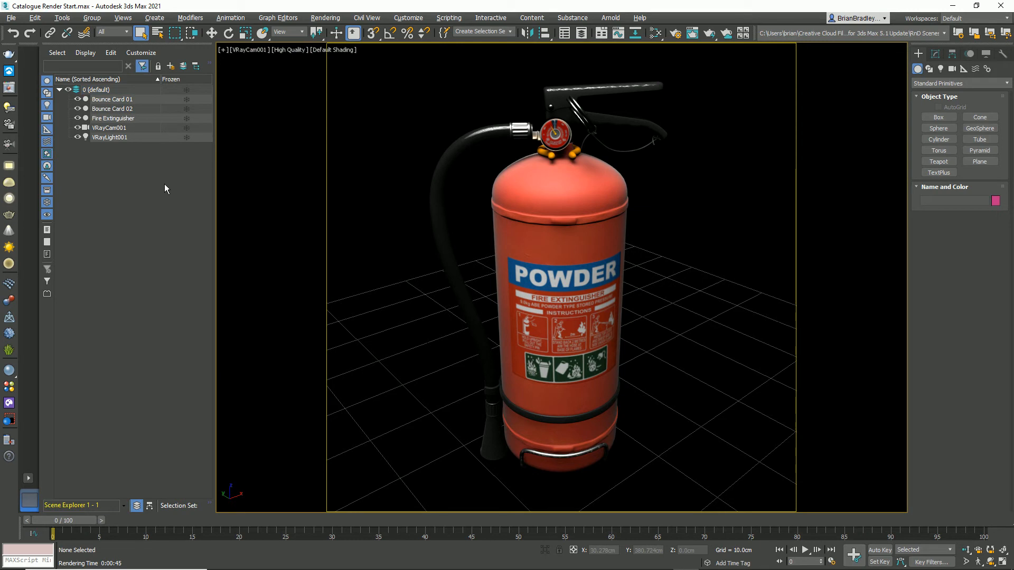
Set the environment background colour to pure white (255, 255, 255) and render the camera view
left_click(318, 22)
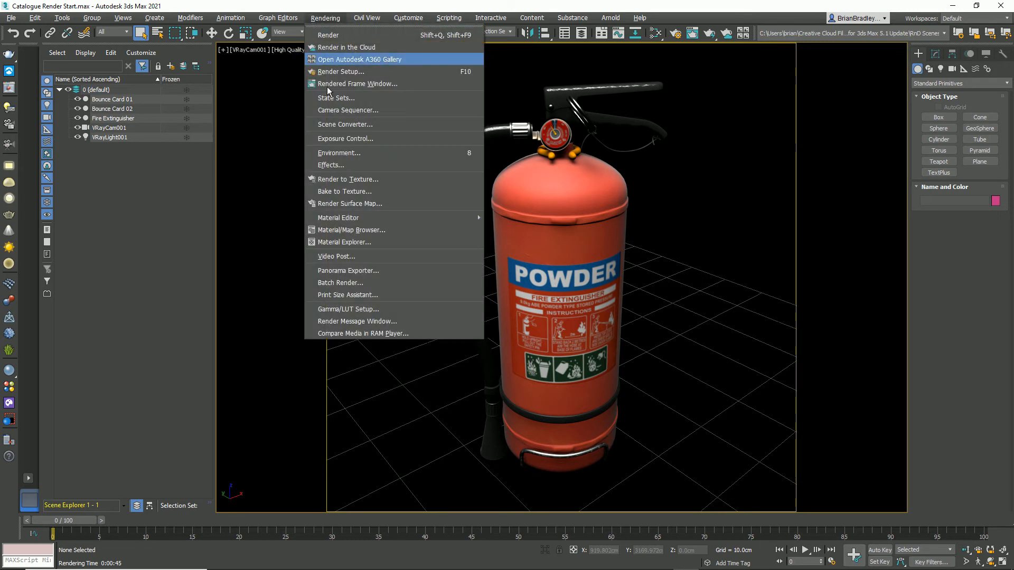
left_click(330, 150)
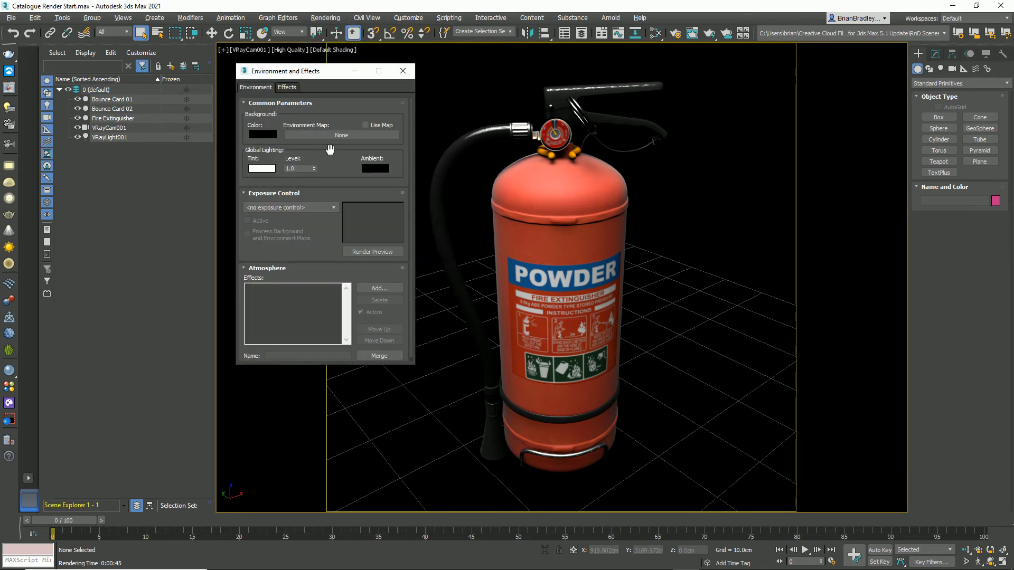
left_click(265, 136)
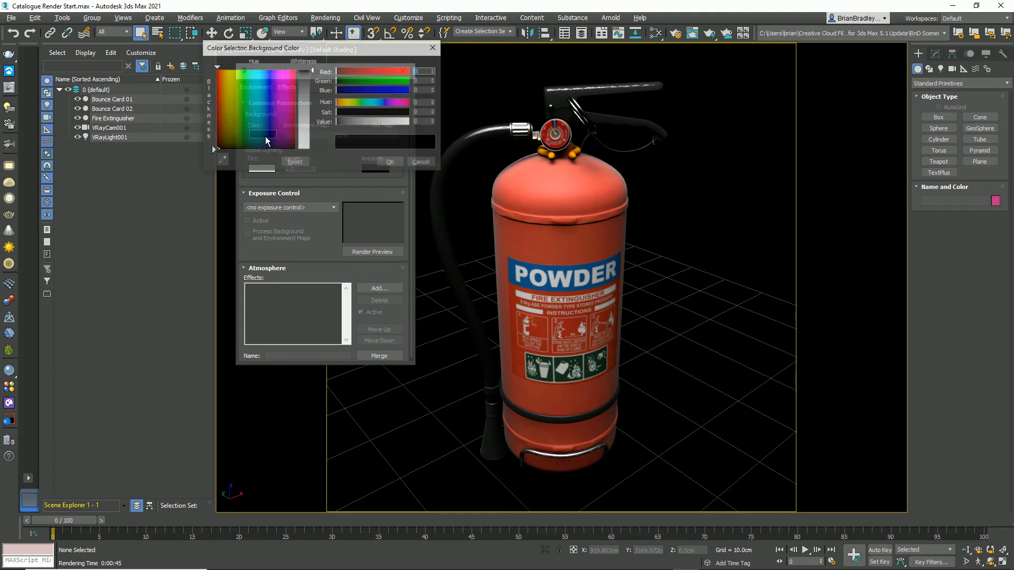
left_click(305, 149)
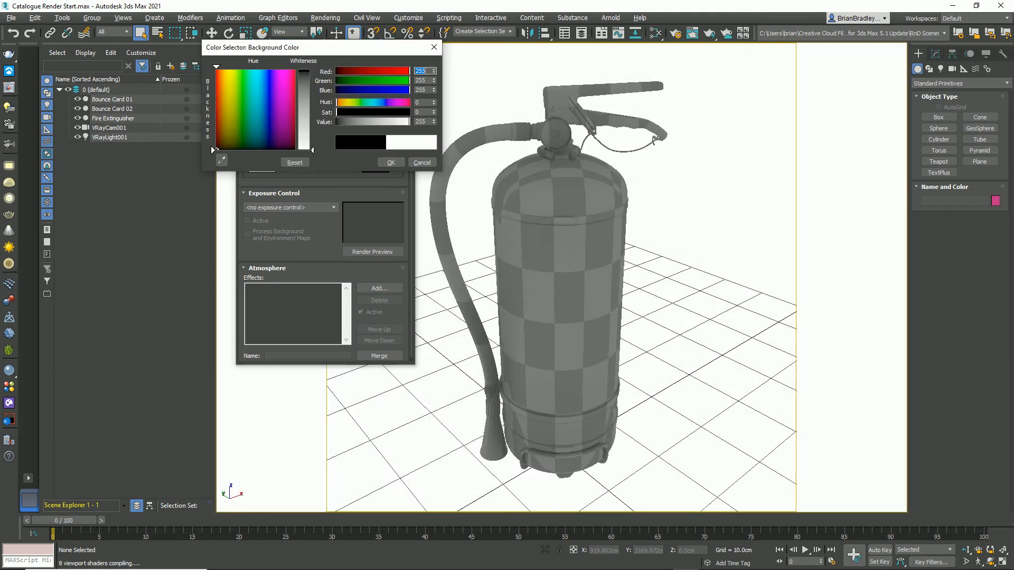
left_click(392, 164)
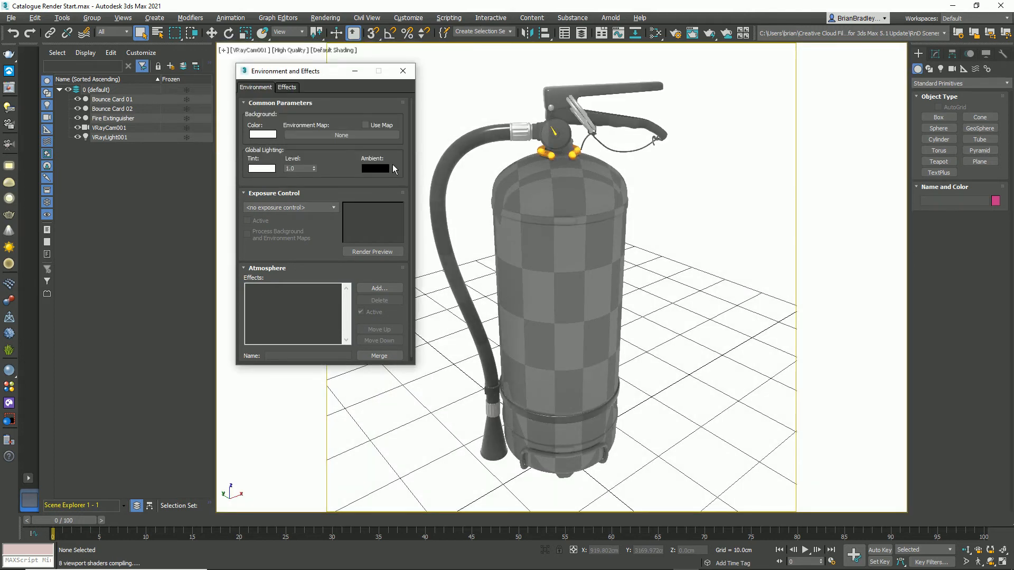
left_click(403, 71)
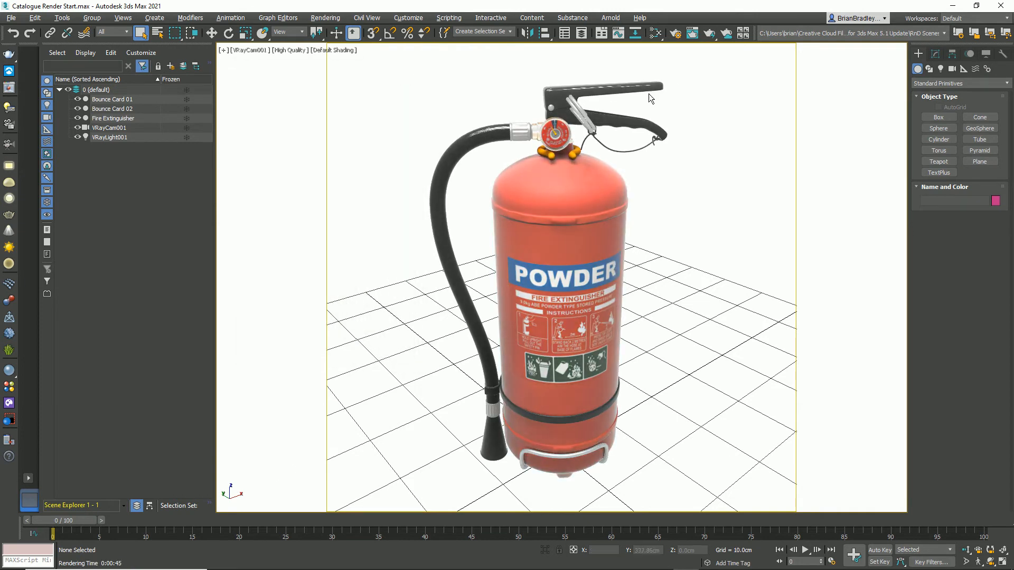
left_click(706, 40)
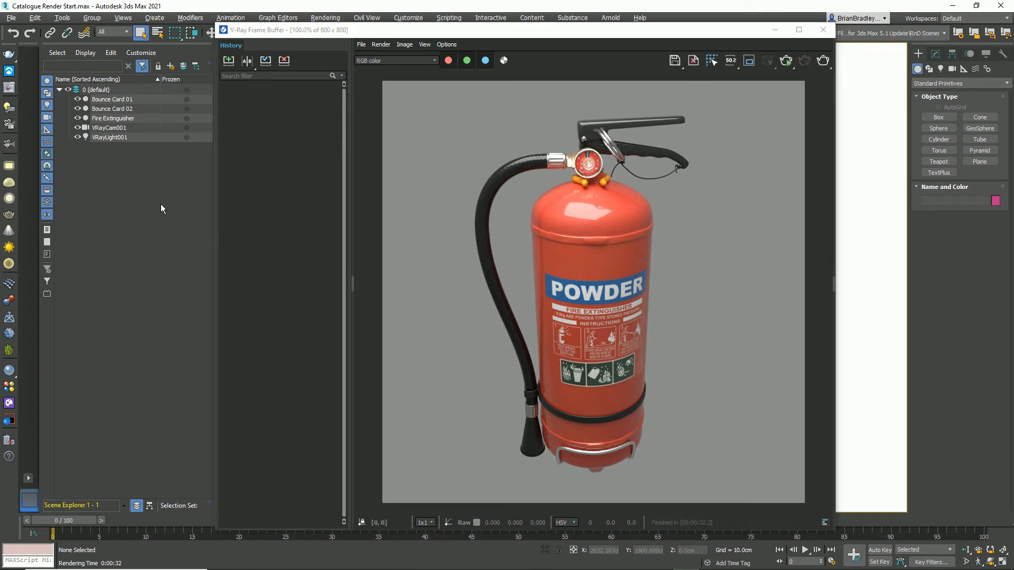
Examine the exposure parameters of the V-Ray physical camera and close the rendered image
left_click(120, 129)
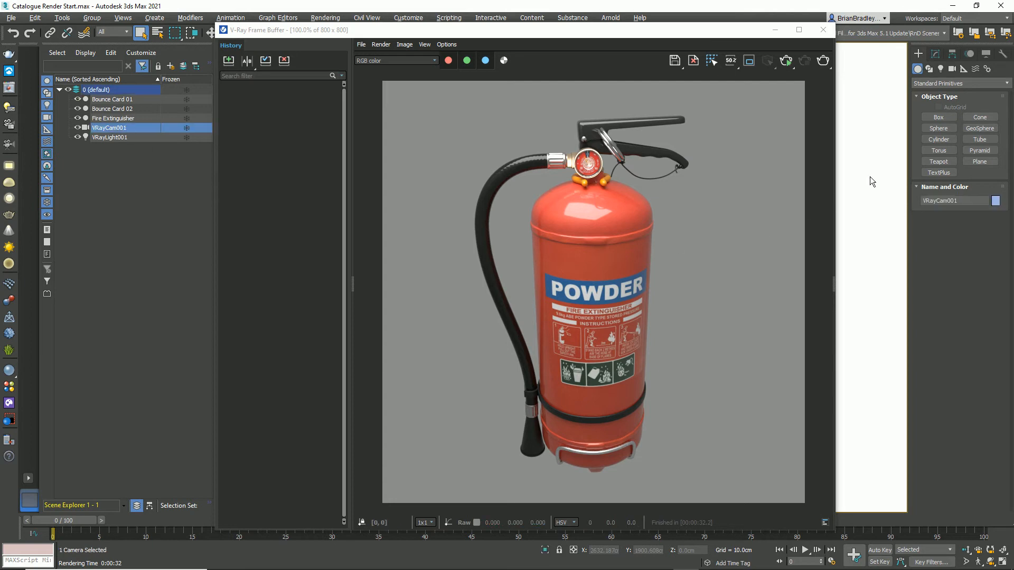
left_click(934, 55)
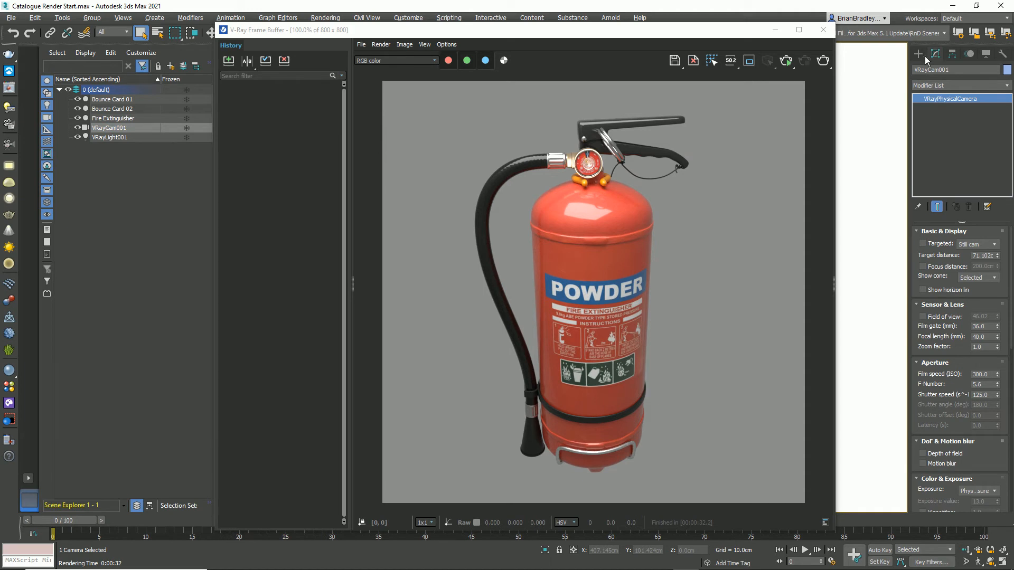
left_click(823, 30)
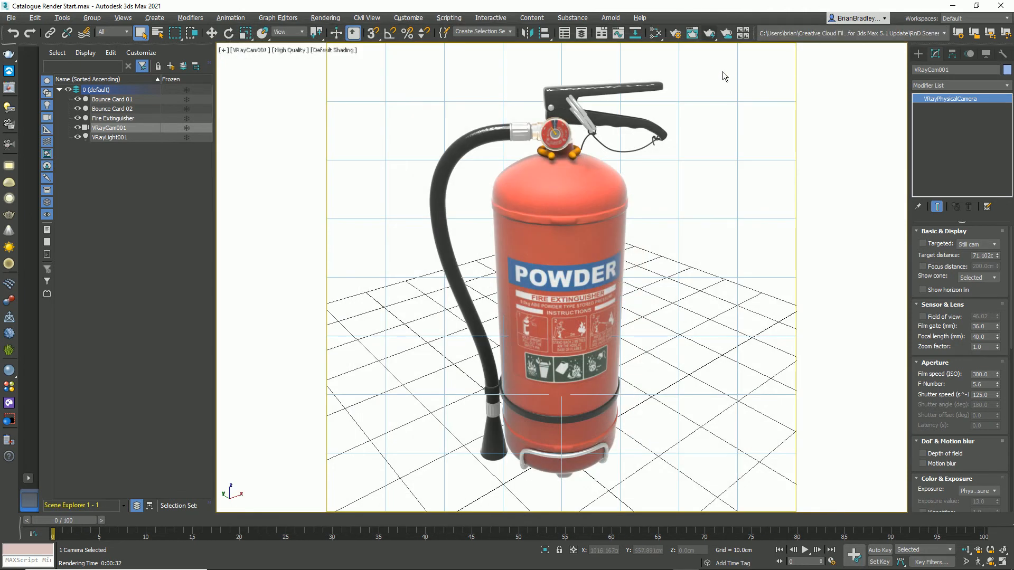
Create an Output map in the Slate Material Editor and assign it as the environment map
left_click(655, 32)
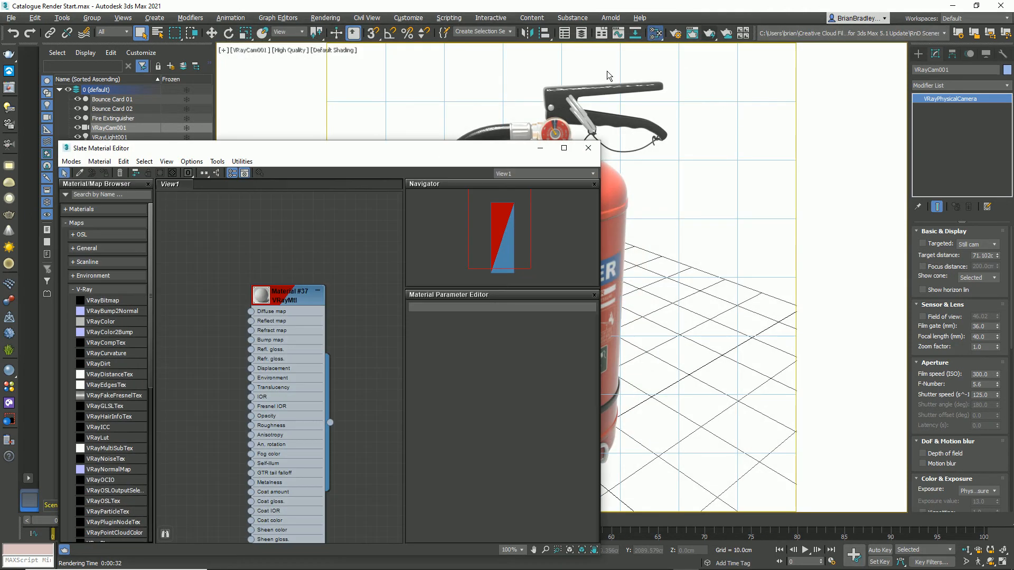
left_click_drag(462, 149, 806, 99)
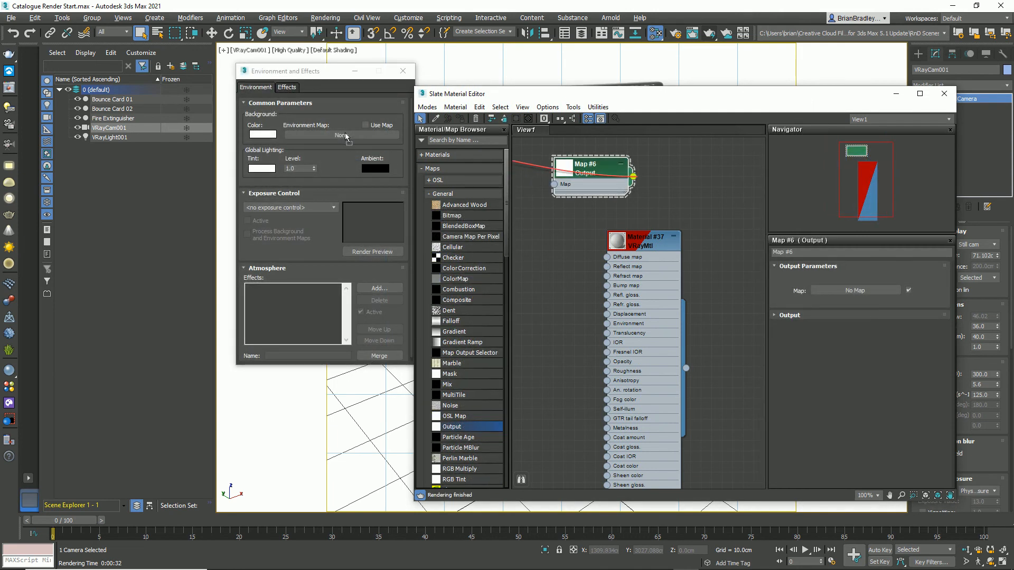
left_click_drag(346, 136, 346, 137)
left_click(303, 252)
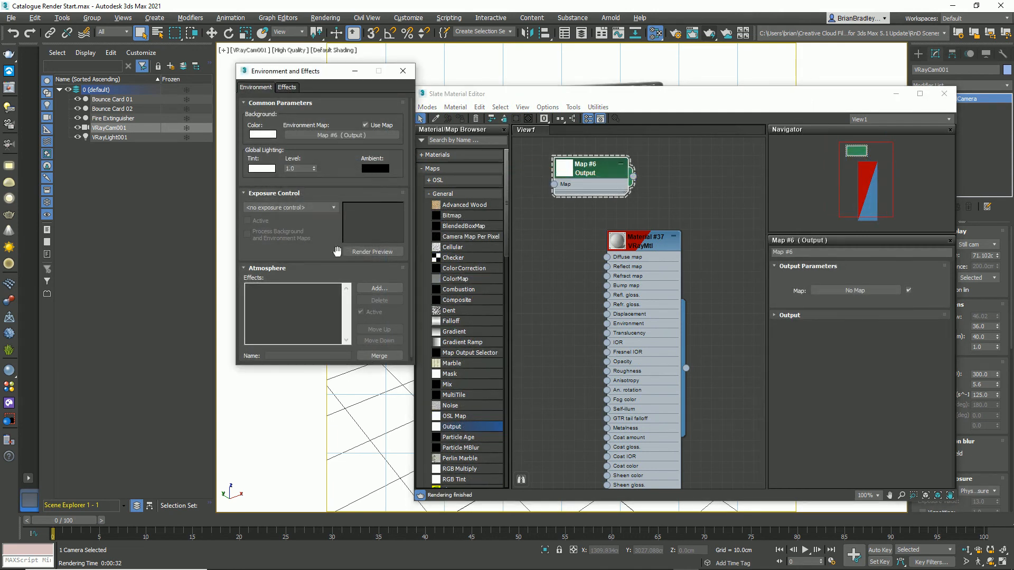
Set the Output map's Output Amount to 6.0 and render the scene to test the brighter background
left_click(776, 316)
left_click(776, 315)
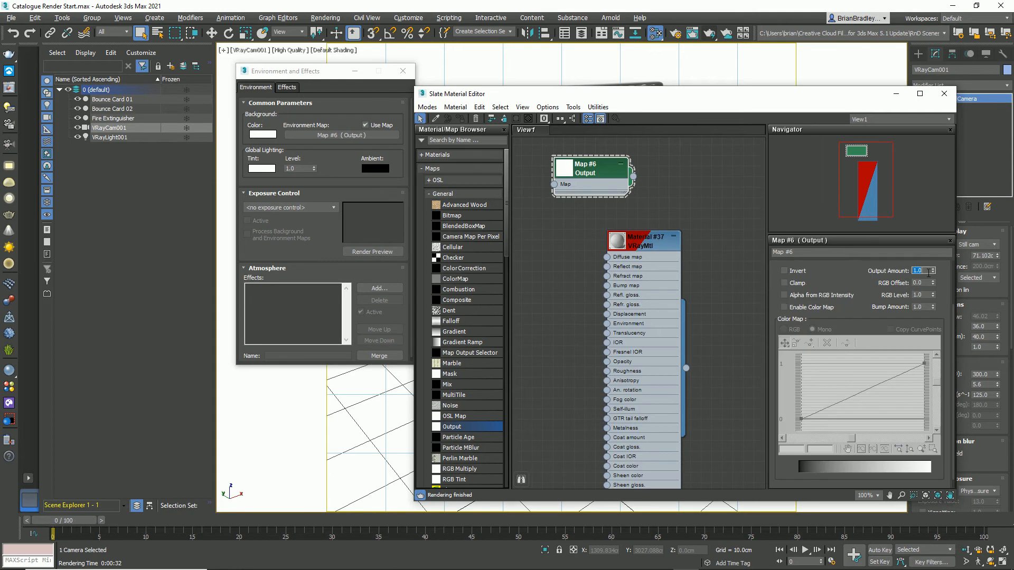
type("6")
left_click(706, 39)
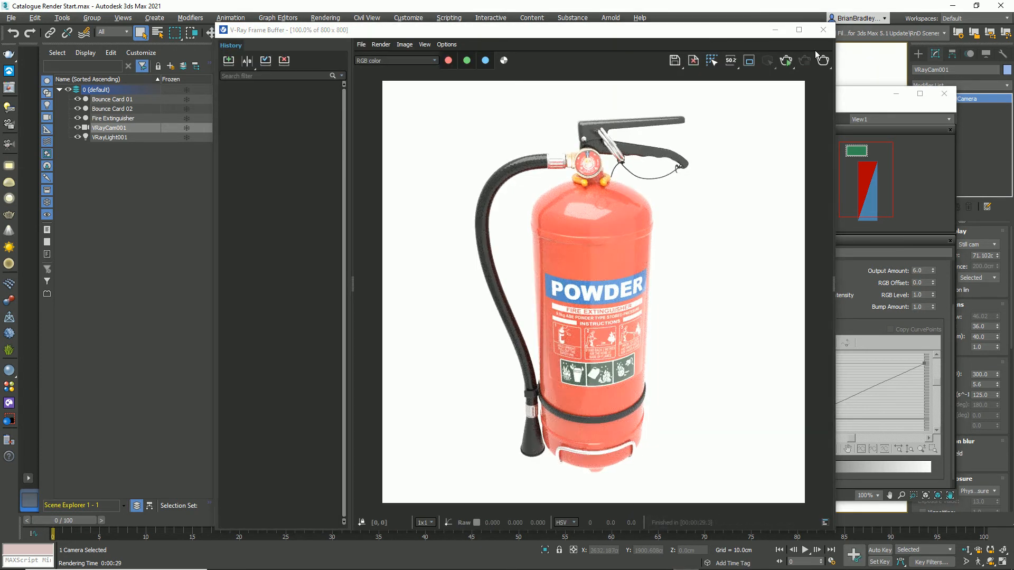
Close the render and Slate Material Editor, and clear the Output map from the environment map slot
left_click(823, 29)
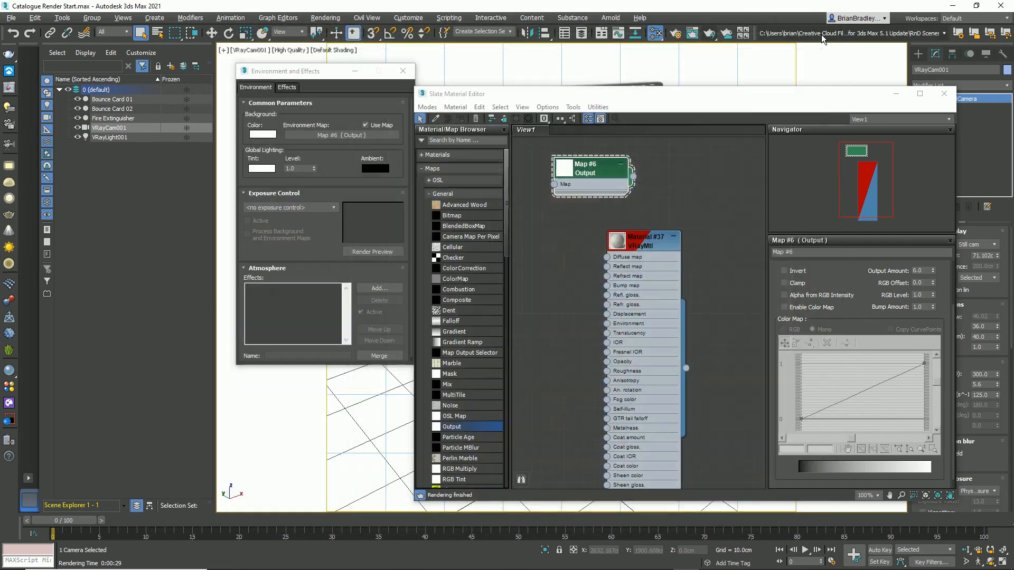
left_click(943, 94)
right_click(361, 135)
left_click(379, 165)
left_click(403, 70)
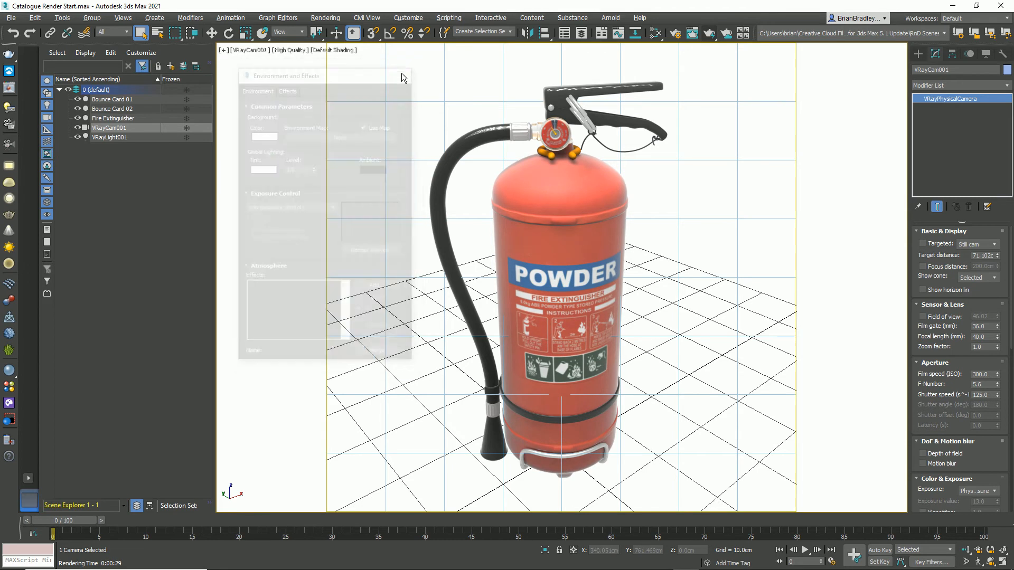
Show the Advanced color mapping options in the V-Ray render settings and turn off Affect background
left_click(675, 34)
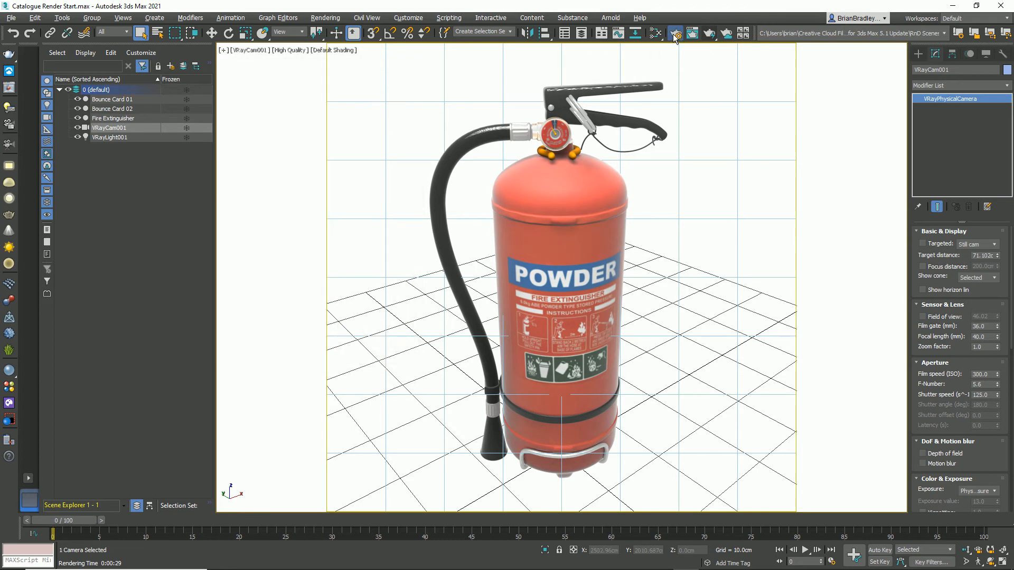
left_click(379, 117)
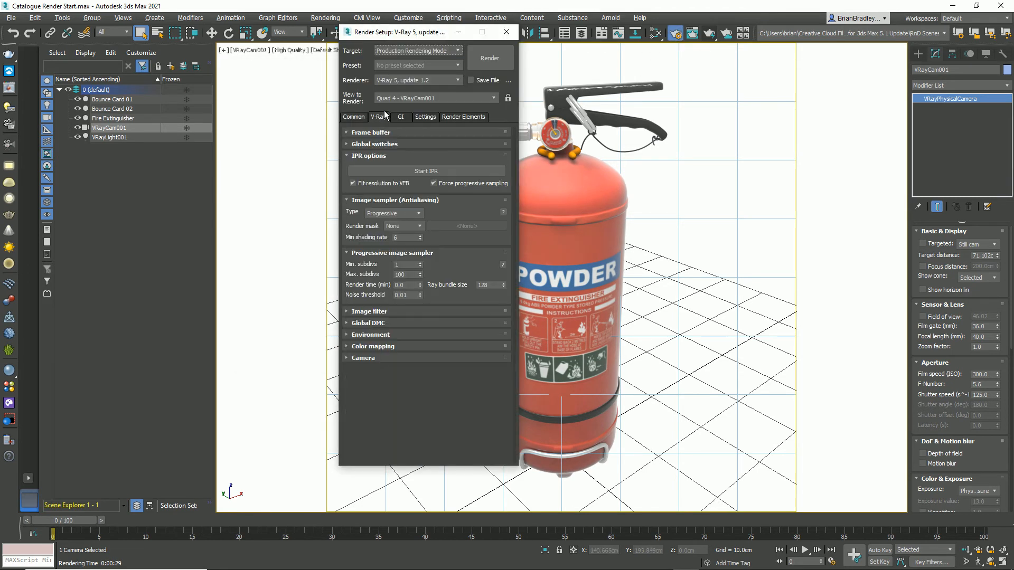
left_click_drag(396, 35, 273, 59)
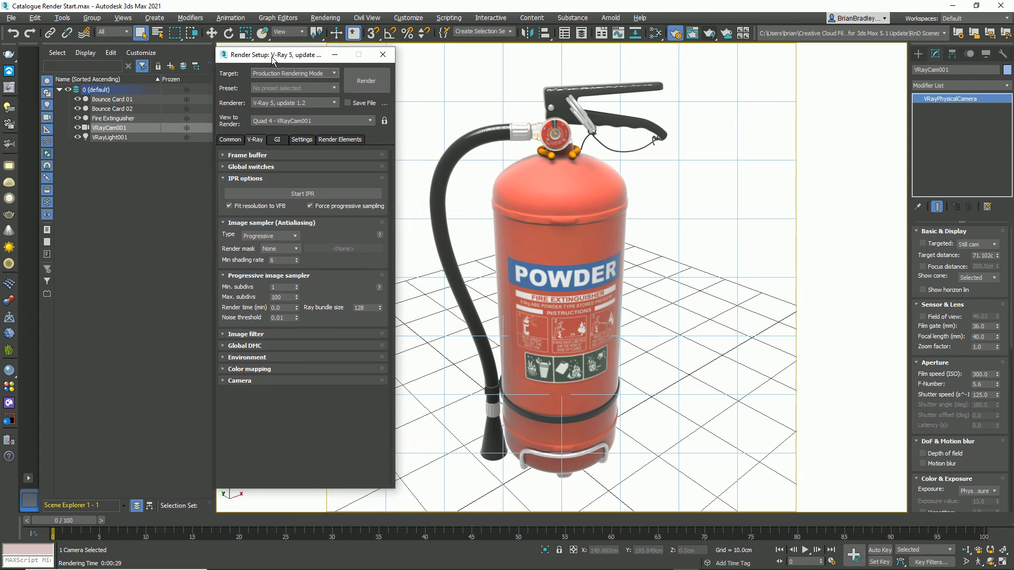
left_click(253, 370)
left_click(359, 380)
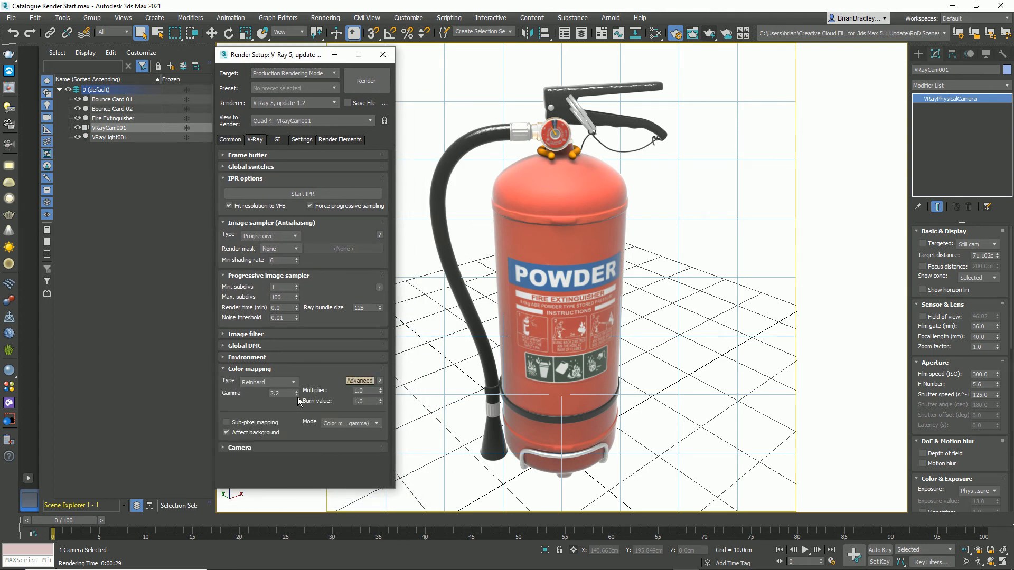
left_click(226, 432)
Set the image sampler type to Bucket, render the camera view, and close the rendered image
left_click(293, 236)
left_click(284, 246)
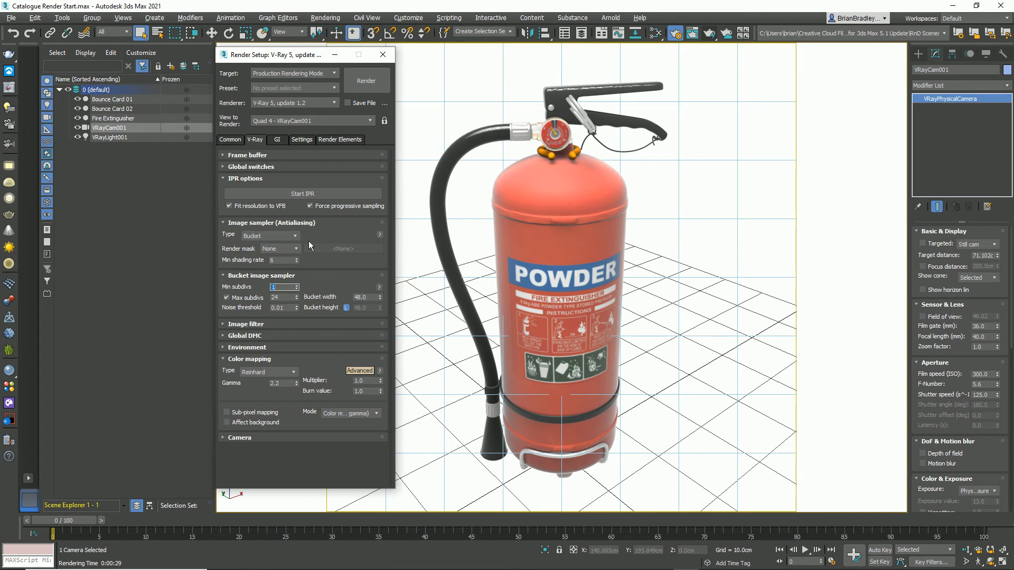
left_click(361, 86)
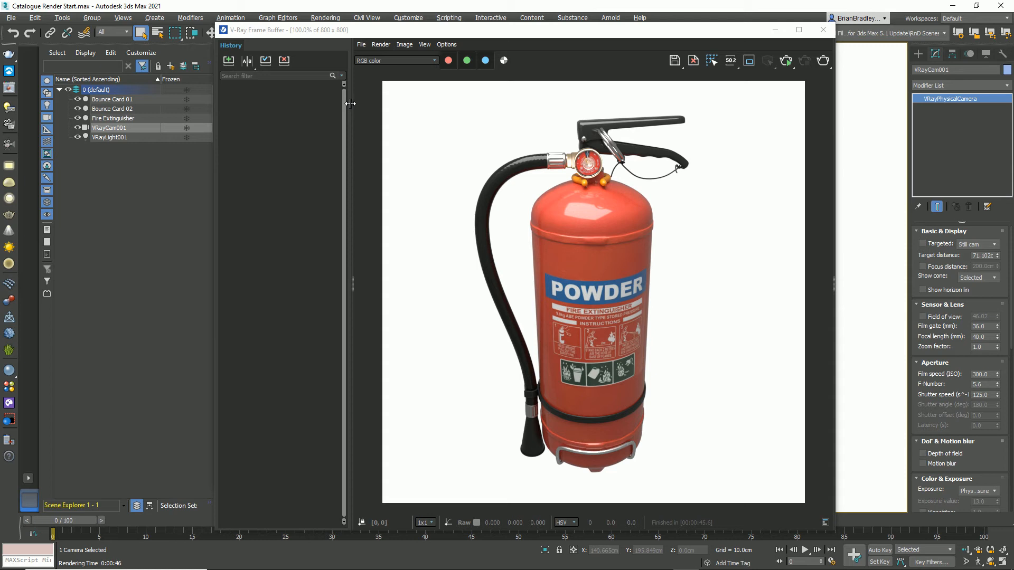
left_click(824, 30)
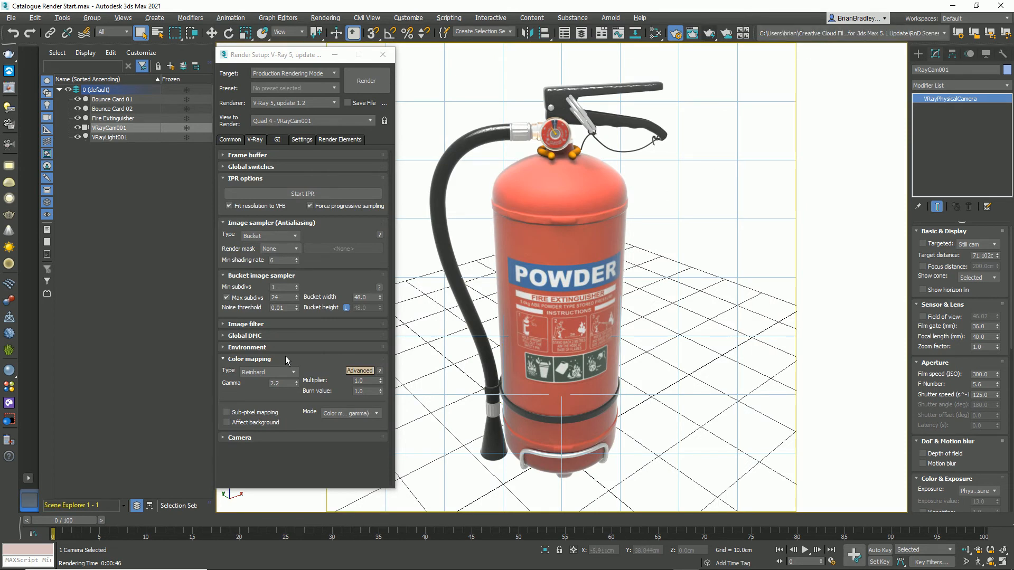
Enable the black Reflection/refraction and Refraction environment overrides, then render the scene and close the rendered image
left_click(272, 348)
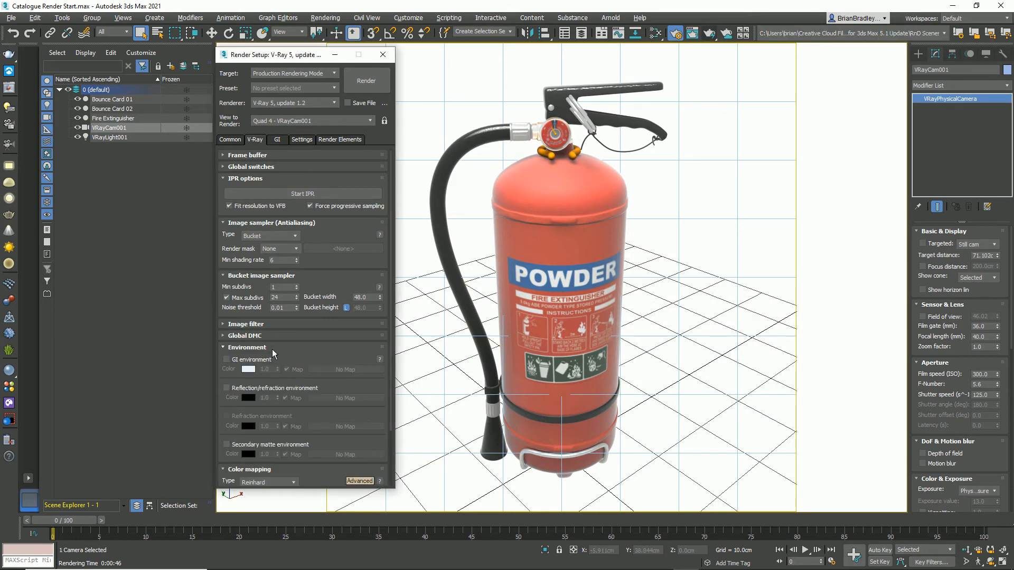
left_click(227, 388)
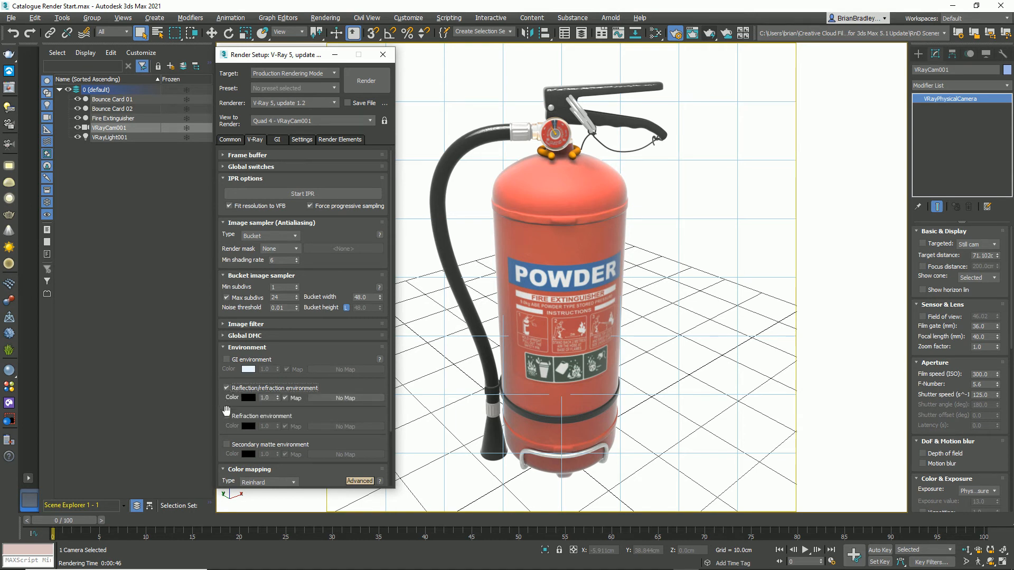
left_click(227, 416)
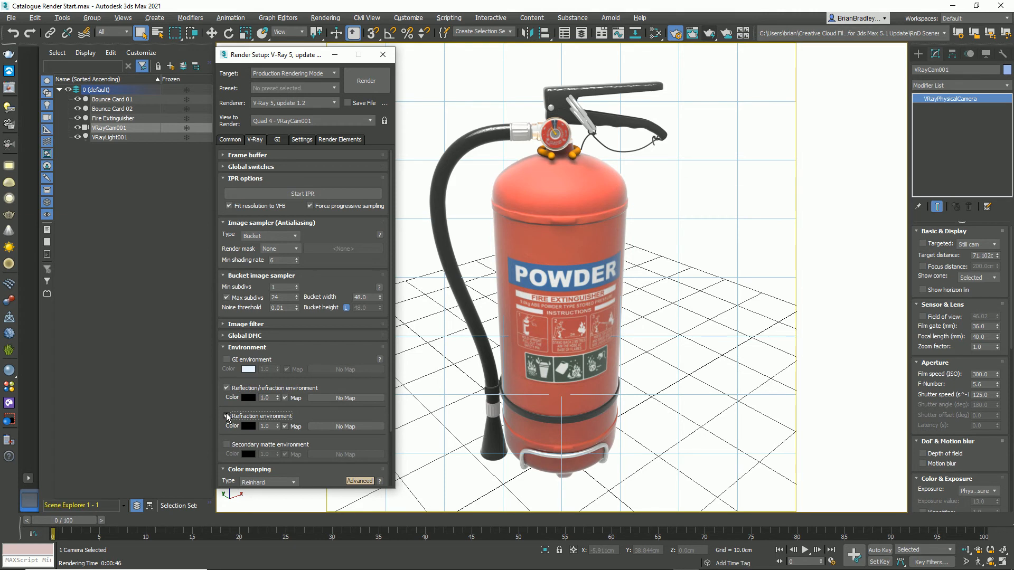
left_click(367, 86)
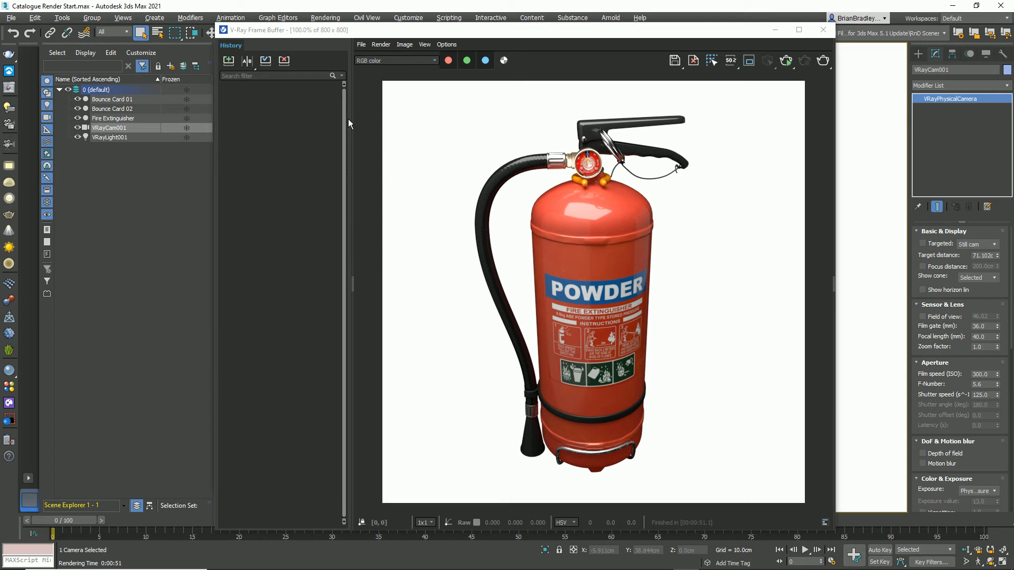
left_click(816, 31)
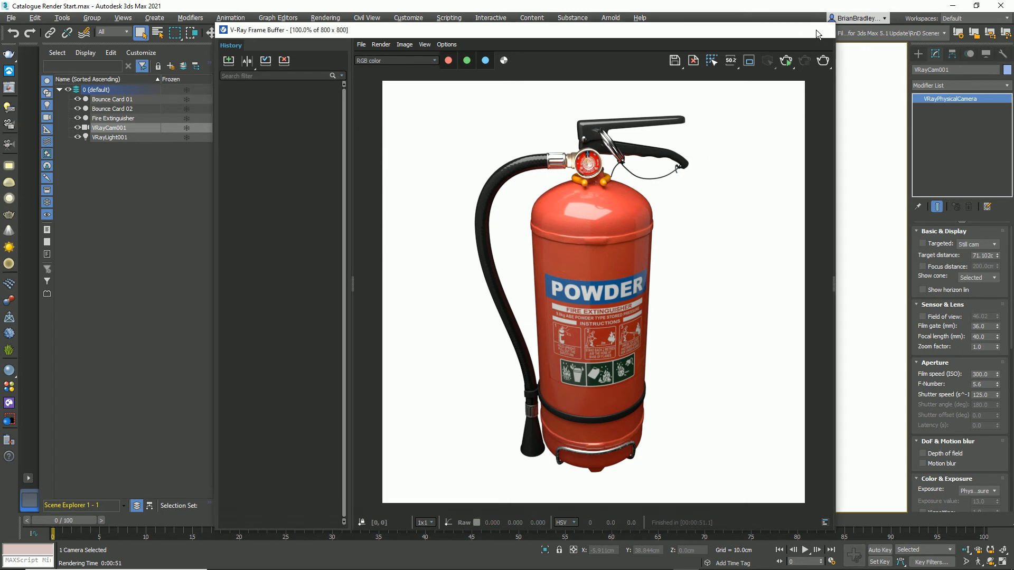
Add a VRayPlane to the scene, positioned at world X, Y and Z 0 cm, and test-render it, closing the rendered image
left_click(9, 317)
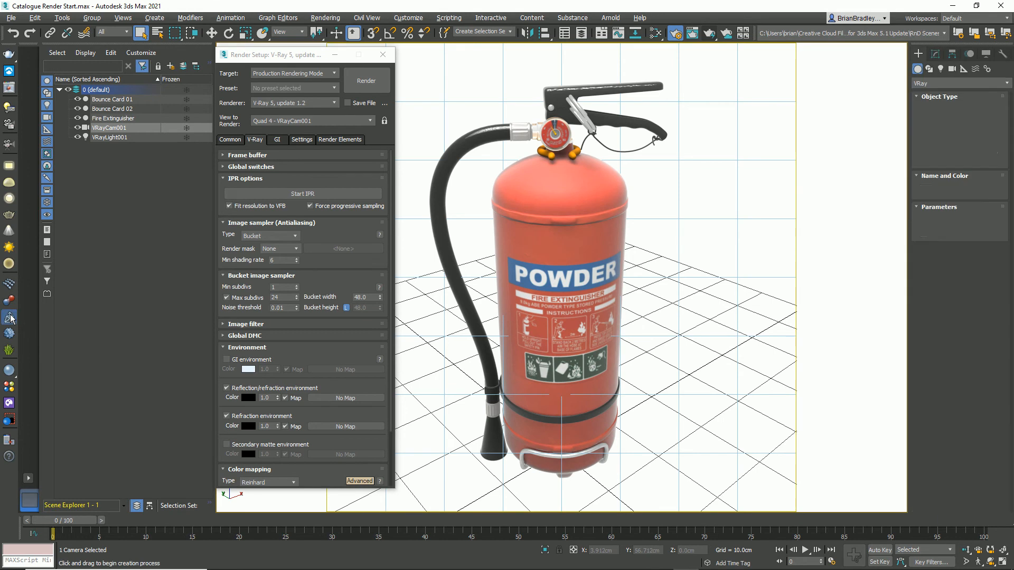
left_click(642, 300)
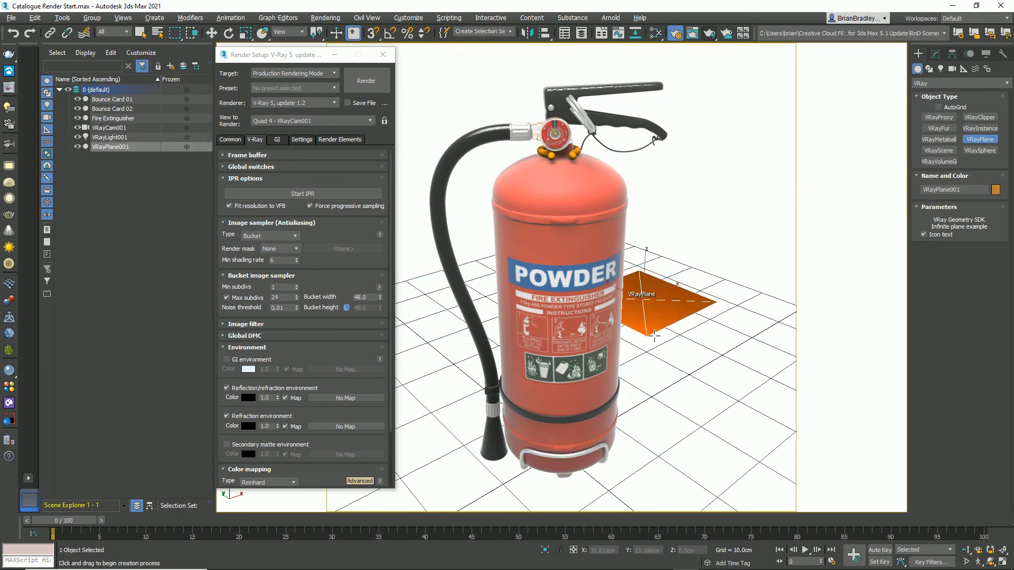
left_click(211, 33)
right_click(212, 34)
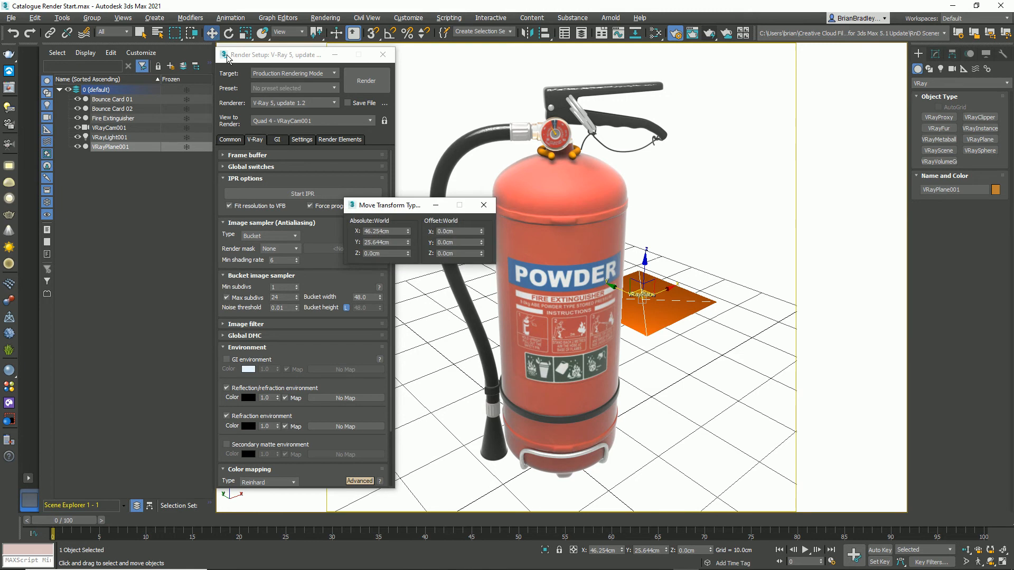
right_click(408, 232)
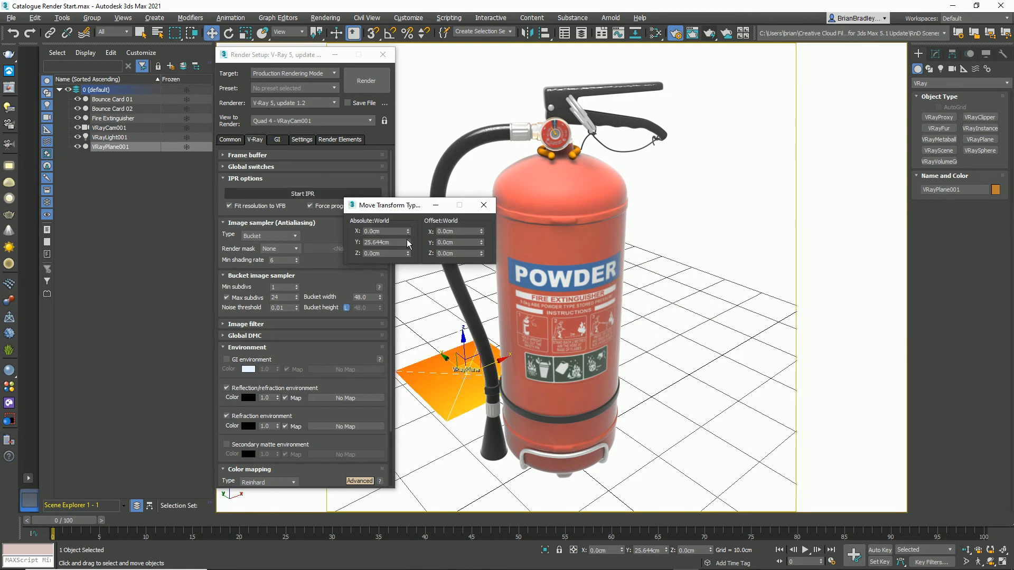
right_click(407, 243)
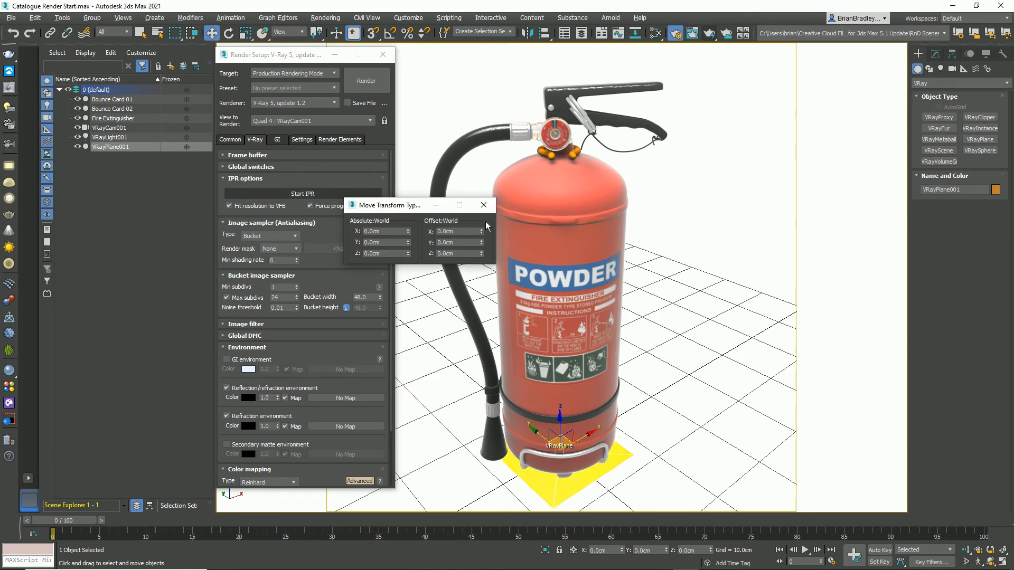
left_click(483, 205)
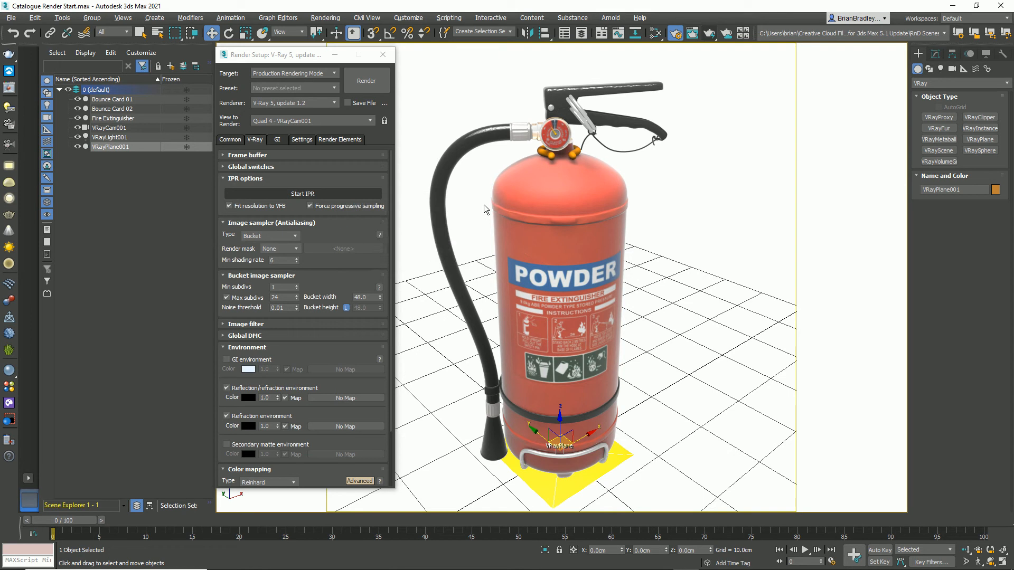
left_click(370, 87)
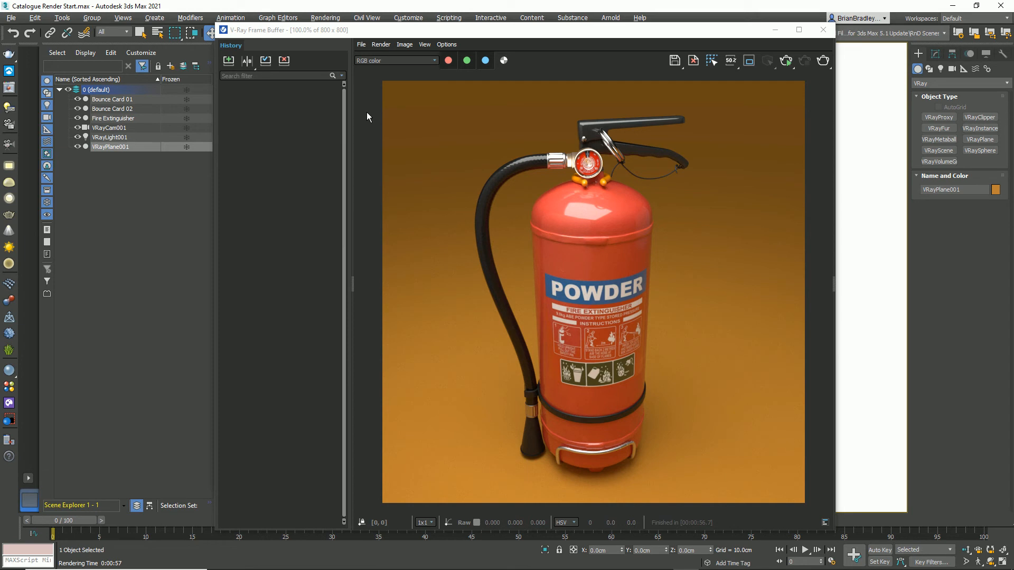
left_click(822, 30)
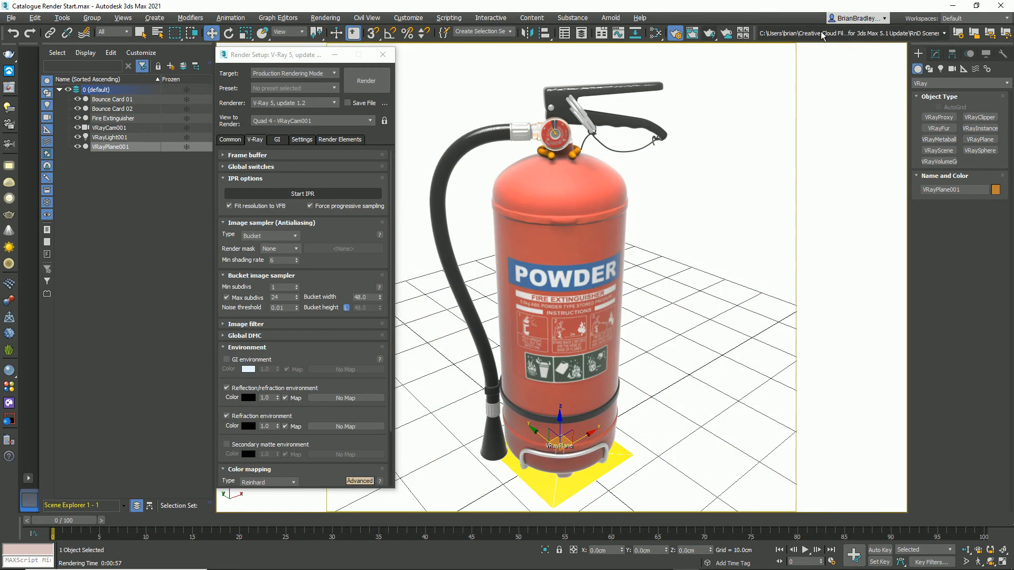
In the Slate Material Editor, instance the VRayMtl into the base material slot of the VRayMtlWrapper
left_click(655, 34)
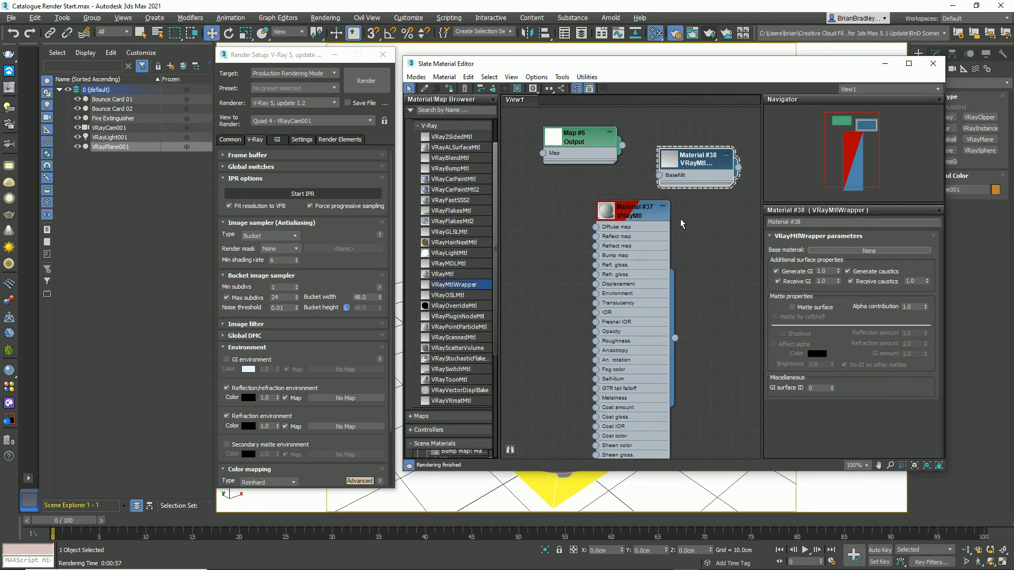
left_click_drag(674, 338, 819, 251)
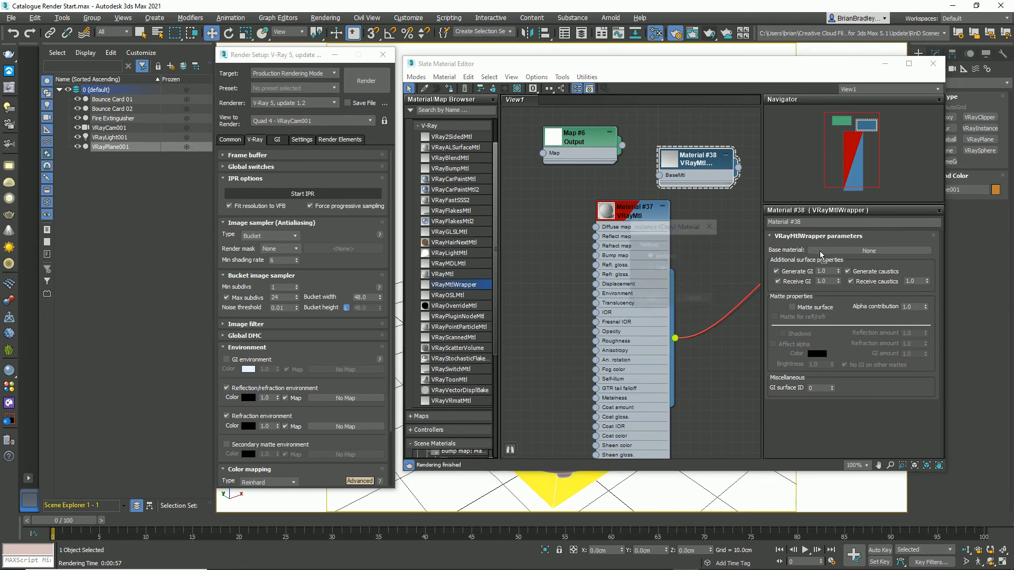
left_click(655, 300)
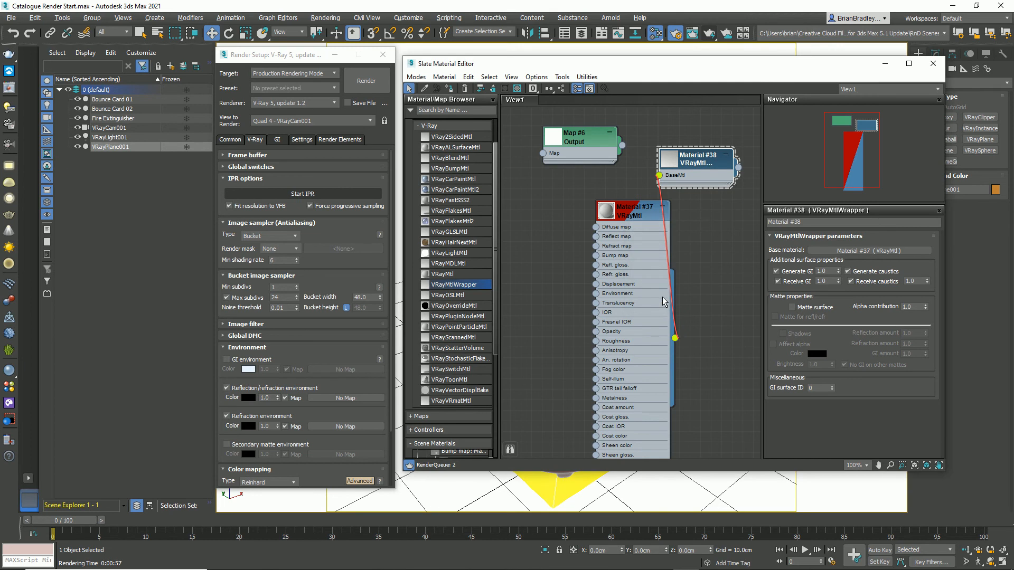
Assign the VRayMtlWrapper material to the selected VRayPlane and test-render the scene, closing the rendered image
right_click(694, 167)
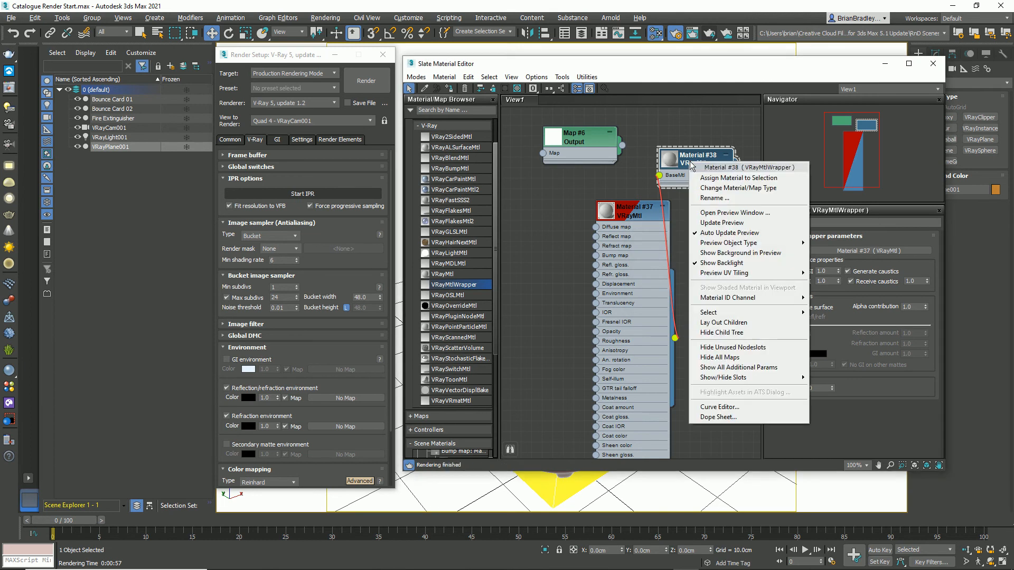
left_click(717, 177)
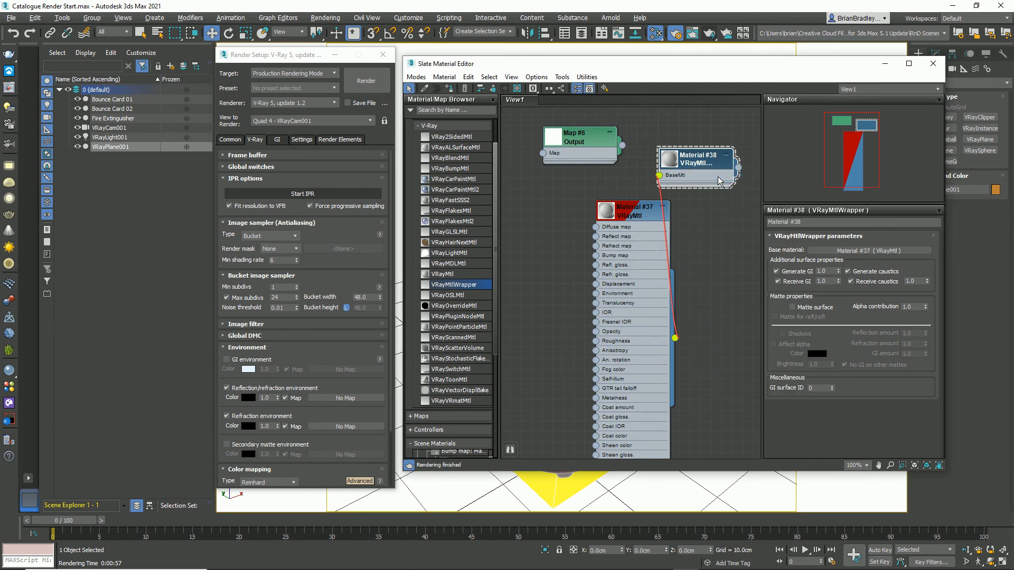
left_click(373, 85)
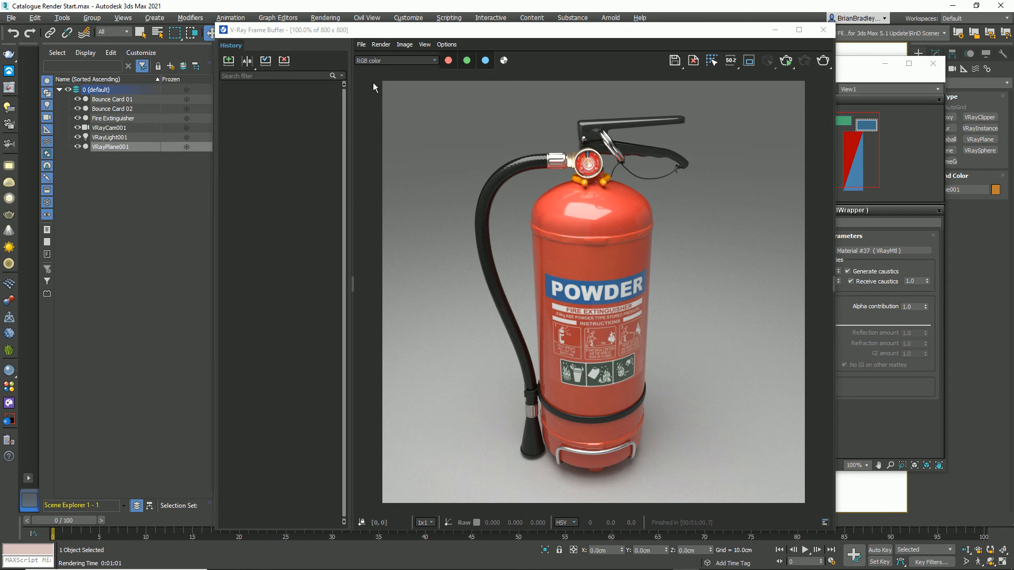
left_click(823, 29)
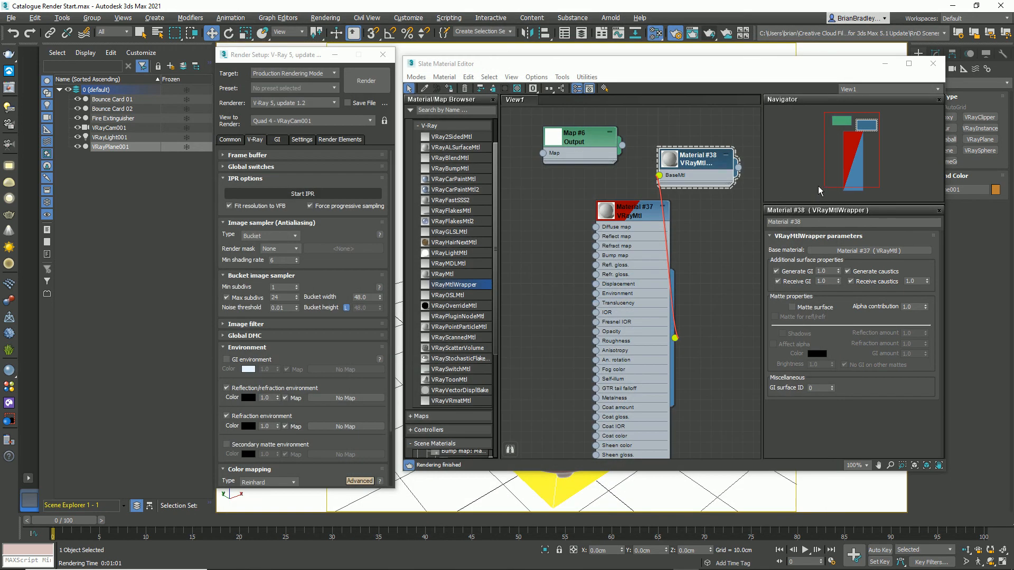
Enable Matte surface and Shadows on the wrapper material, and render the scene to check its alpha channel
left_click(792, 308)
left_click(783, 334)
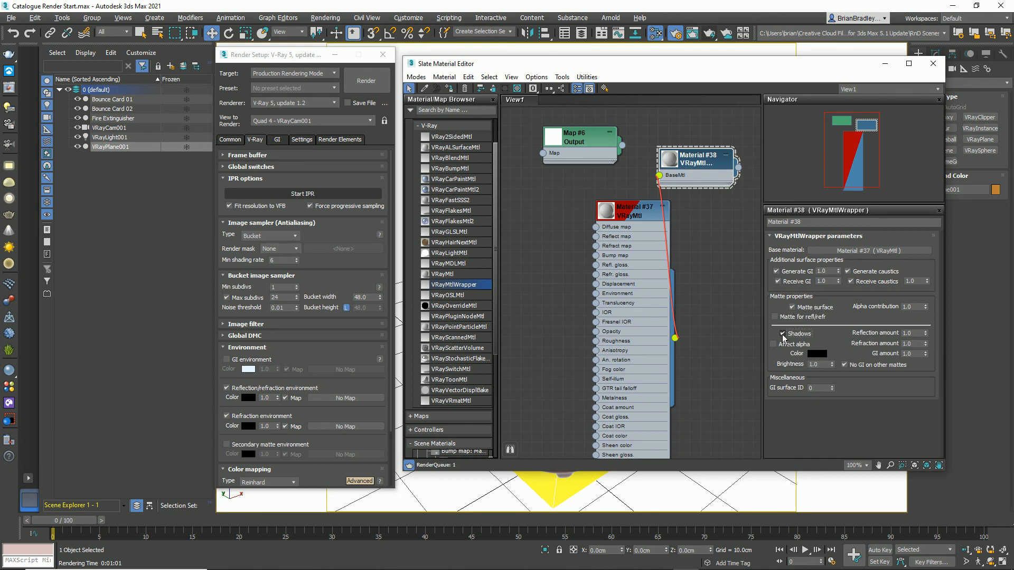
left_click(373, 90)
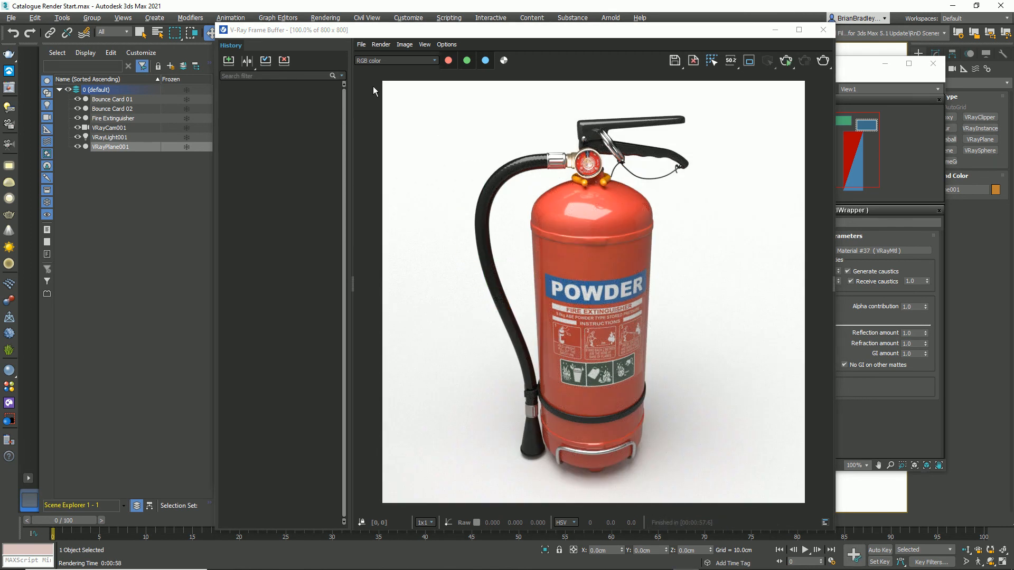
left_click(503, 60)
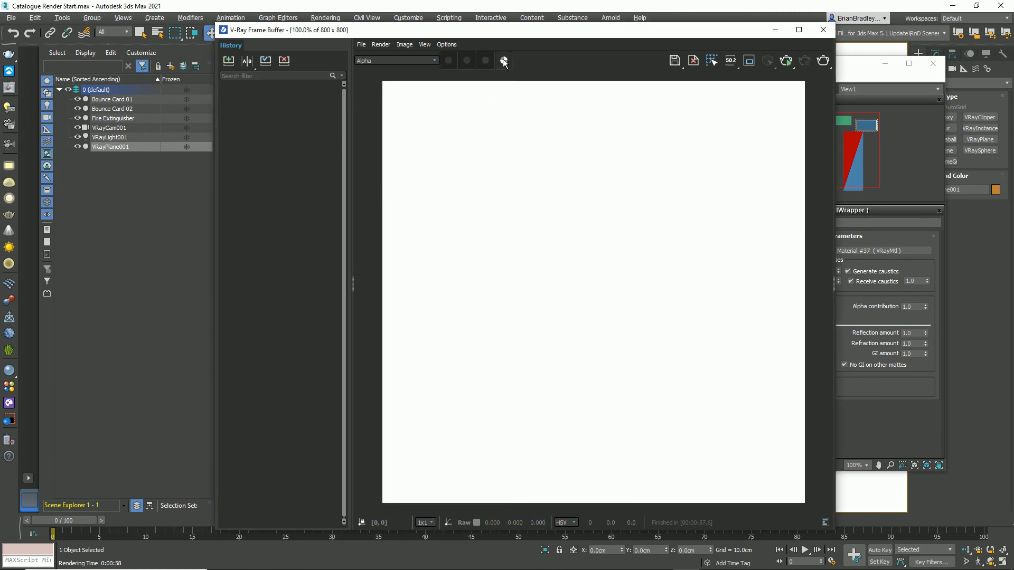
left_click(505, 62)
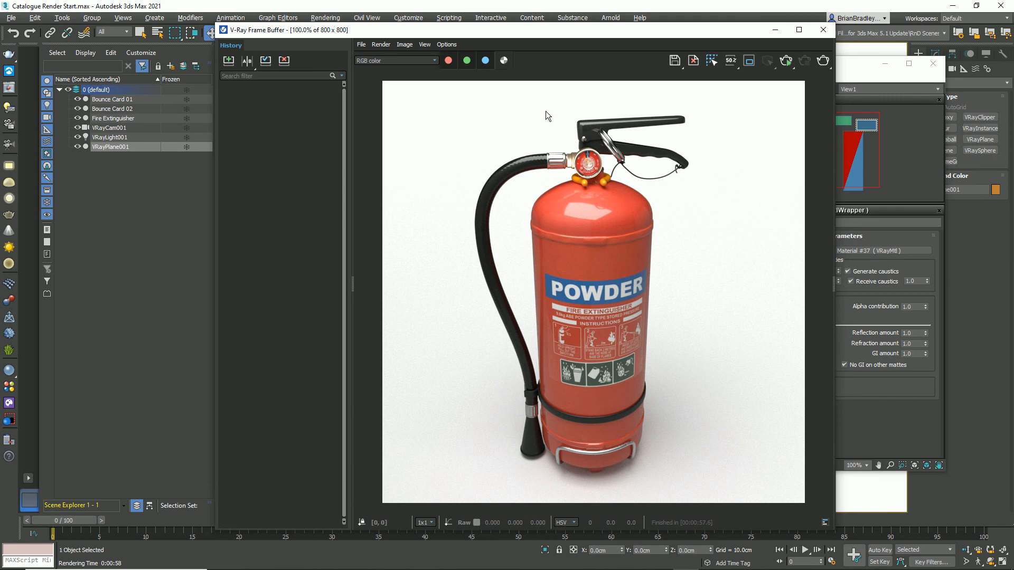
Turn on Affect alpha for the wrapper material and set its Alpha contribution to -1
left_click(854, 317)
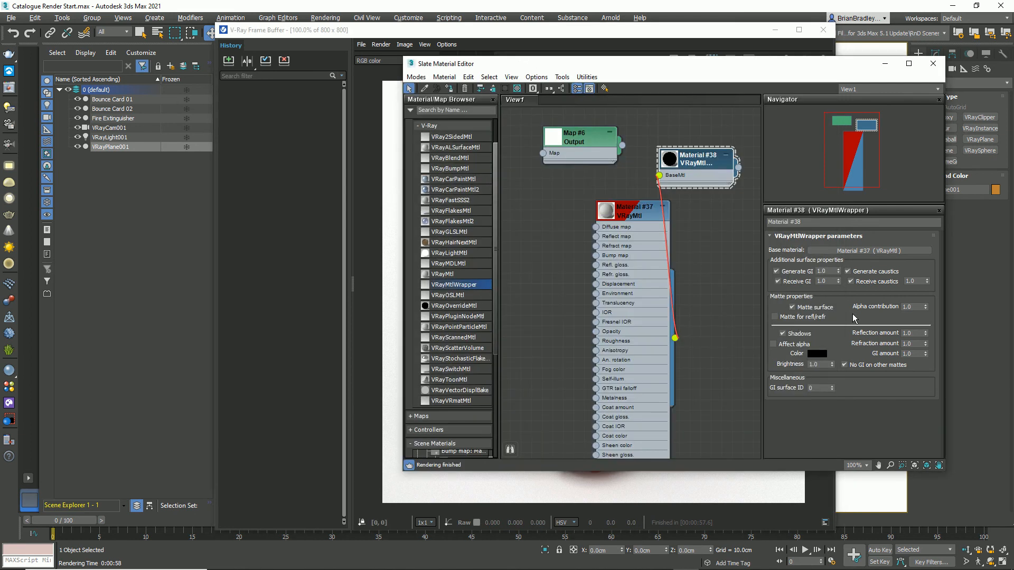
left_click(774, 343)
double_click(913, 307)
type("-1")
key("Return")
Re-render the scene from the frame buffer and inspect the alpha channel, returning to the RGB color view
left_click(719, 30)
left_click(822, 63)
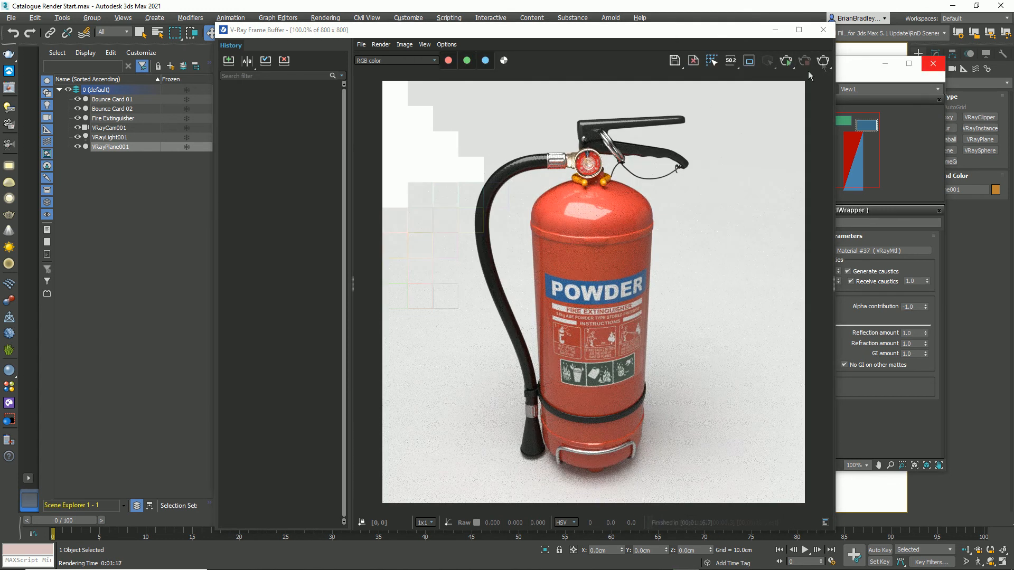
left_click(505, 60)
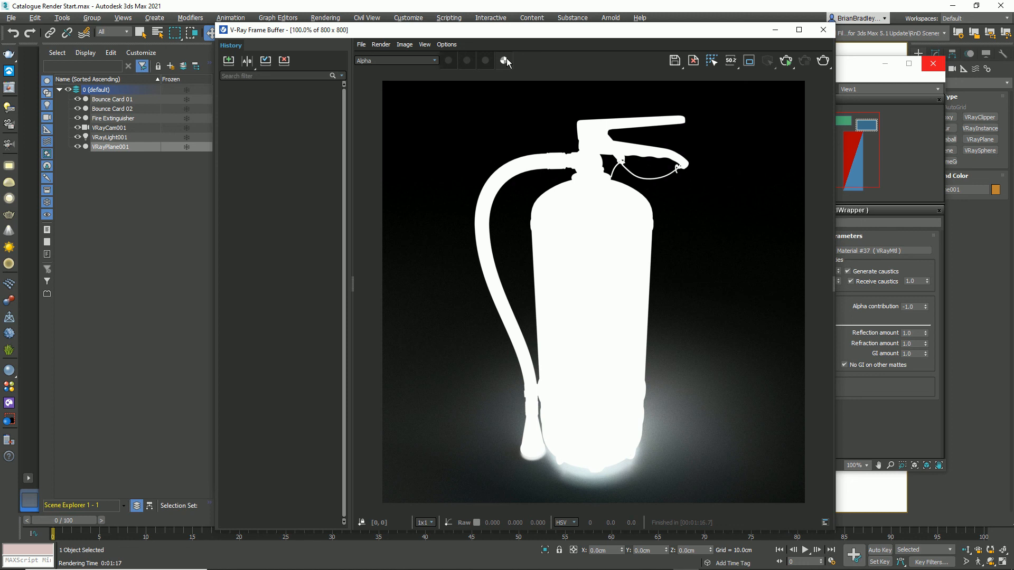
left_click(505, 60)
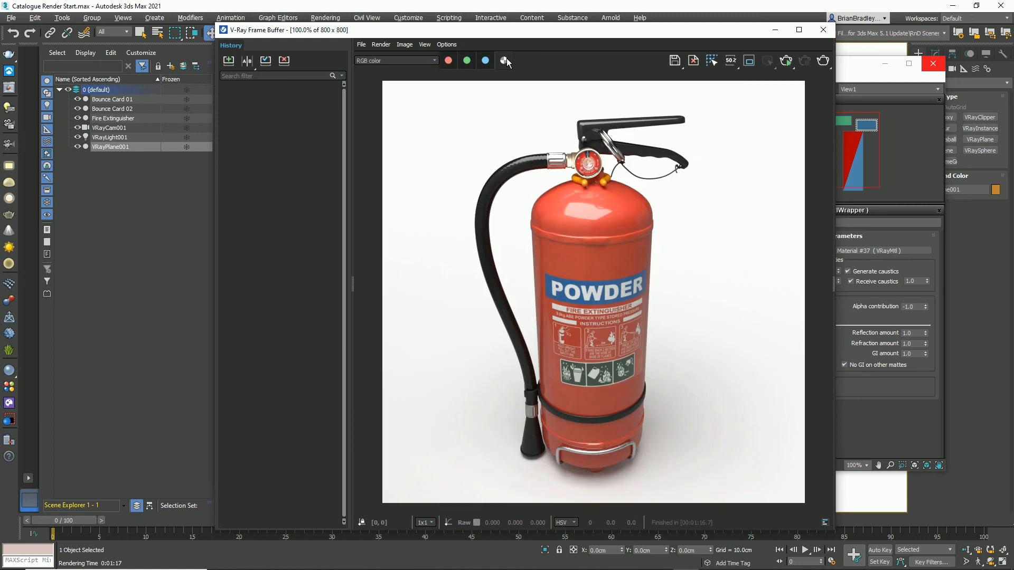